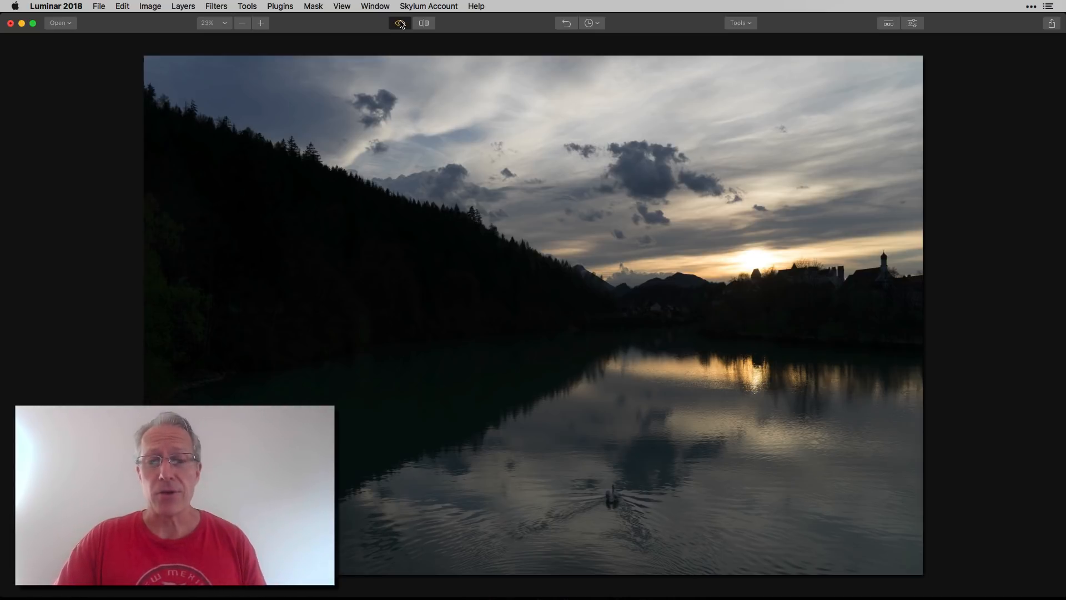
Enable the Tone filter on the lake sunset photo, comparing the image with and without it
{"action": "left_click", "coordinate": [400, 24]}
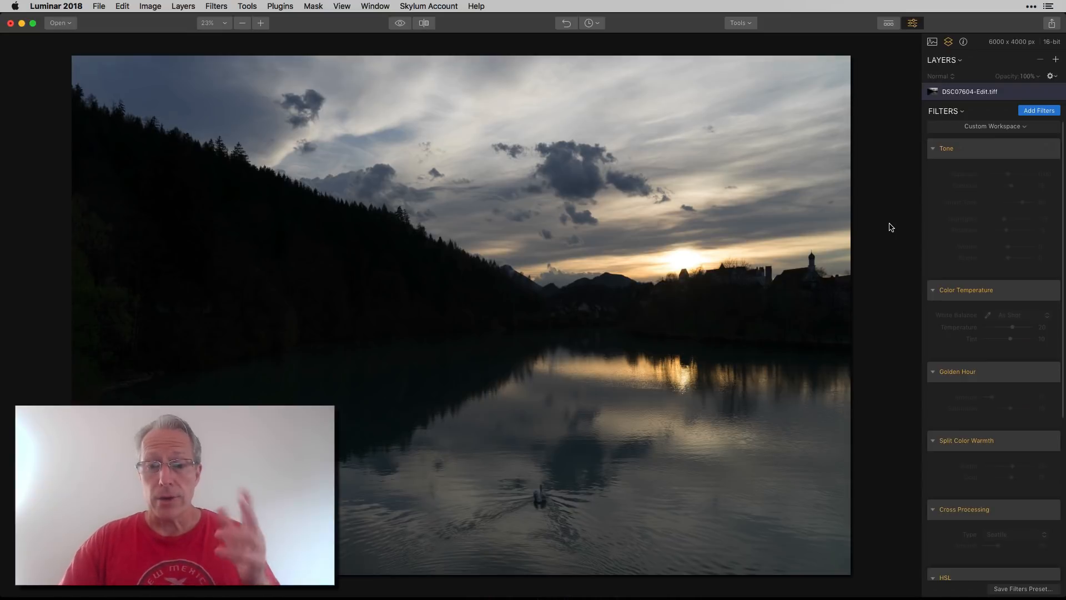
{"action": "left_click", "coordinate": [1050, 150]}
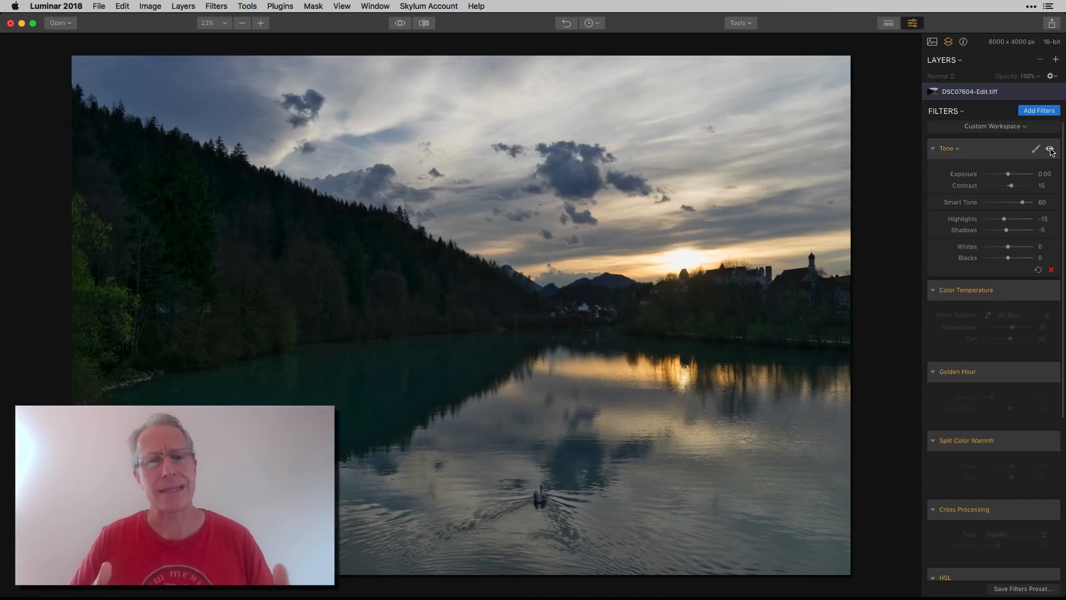
{"action": "left_click", "coordinate": [1050, 149]}
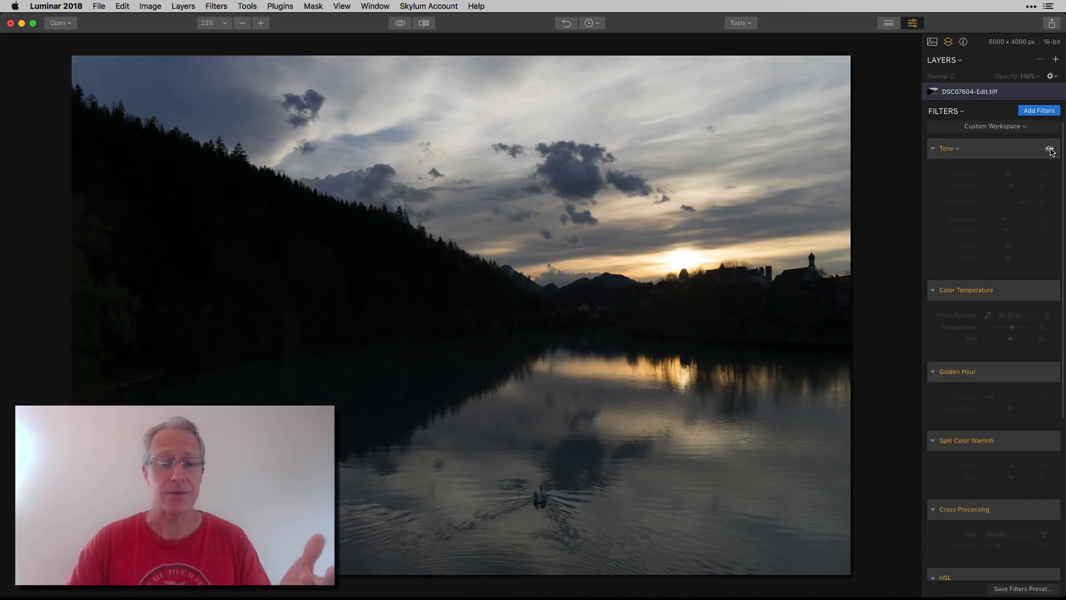
{"action": "left_click", "coordinate": [1050, 150]}
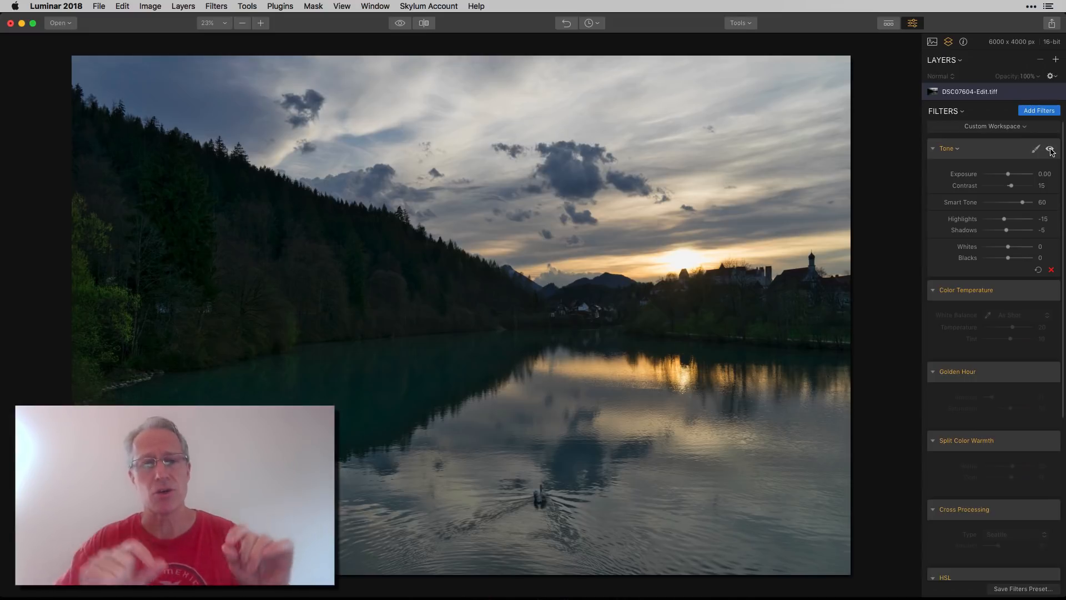
{"action": "left_click", "coordinate": [1050, 150]}
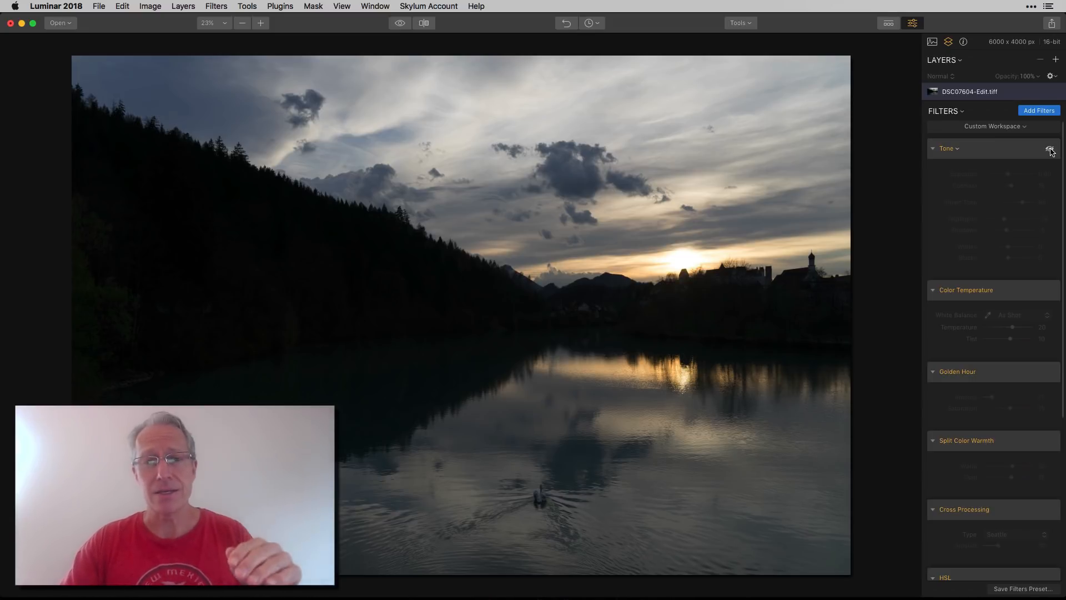
{"action": "left_click", "coordinate": [1050, 150]}
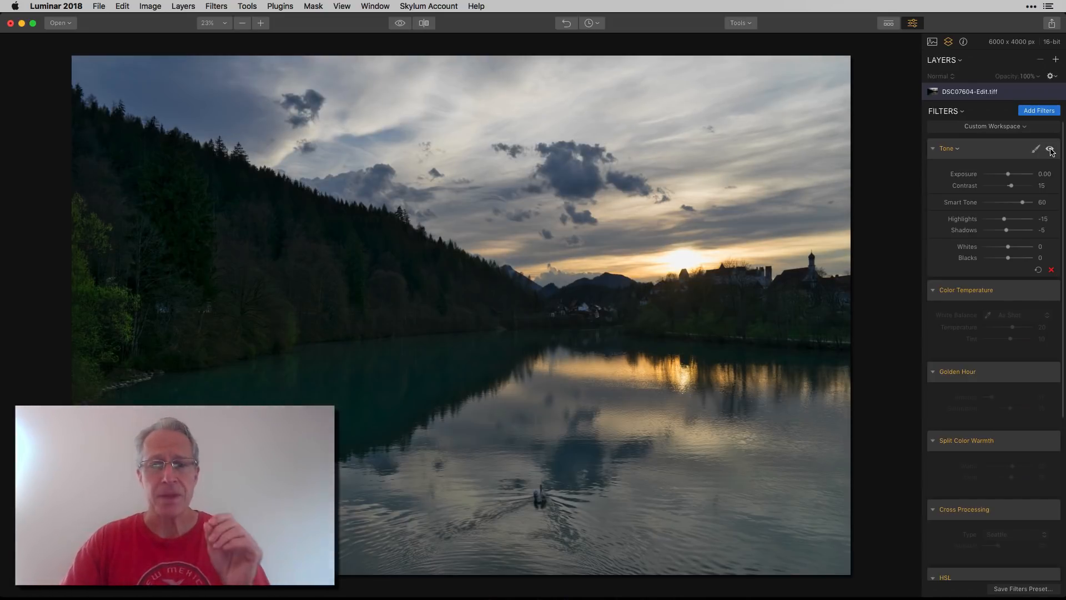
Enable the Color Temperature and Golden Hour filters, comparing the photo with and without Golden Hour
{"action": "scroll", "coordinate": [997, 342], "scroll_direction": "down", "scroll_amount": 2}
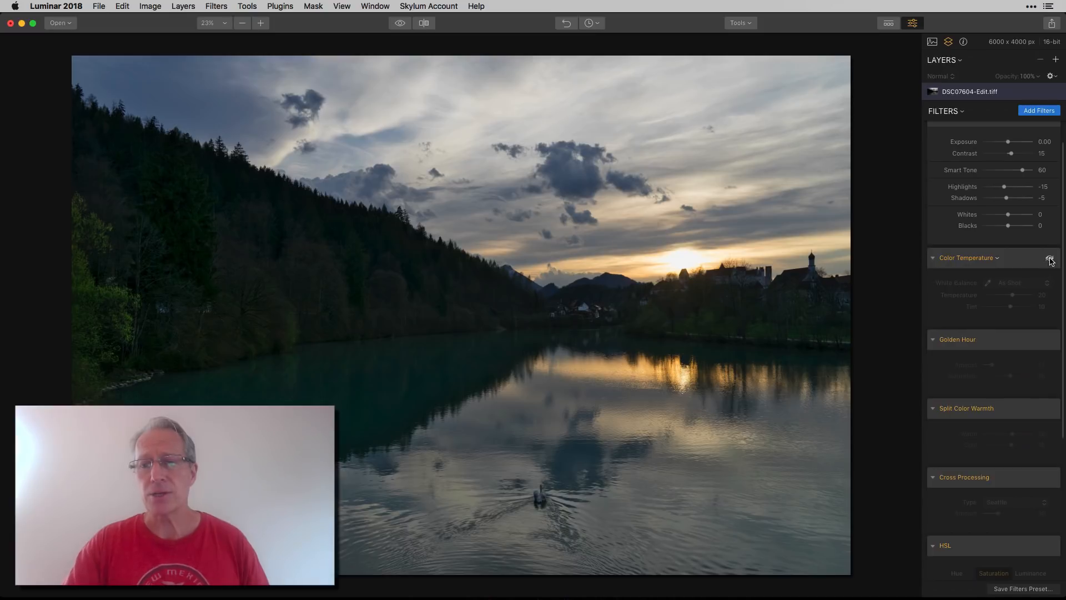
{"action": "left_click", "coordinate": [1050, 258]}
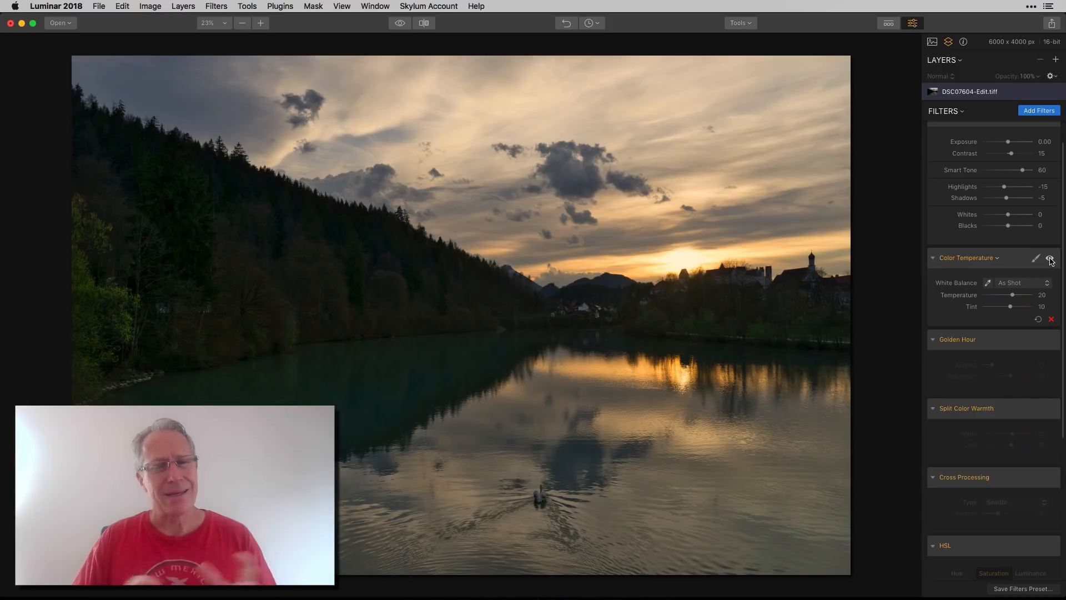
{"action": "scroll", "coordinate": [1027, 289], "scroll_direction": "down", "scroll_amount": 3}
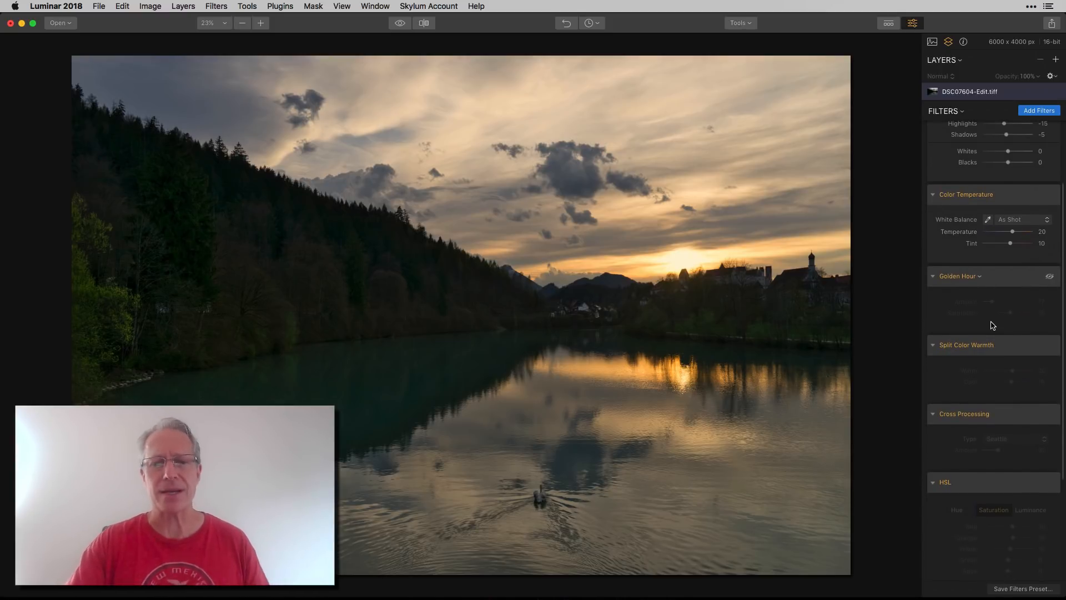
{"action": "left_click", "coordinate": [1049, 277]}
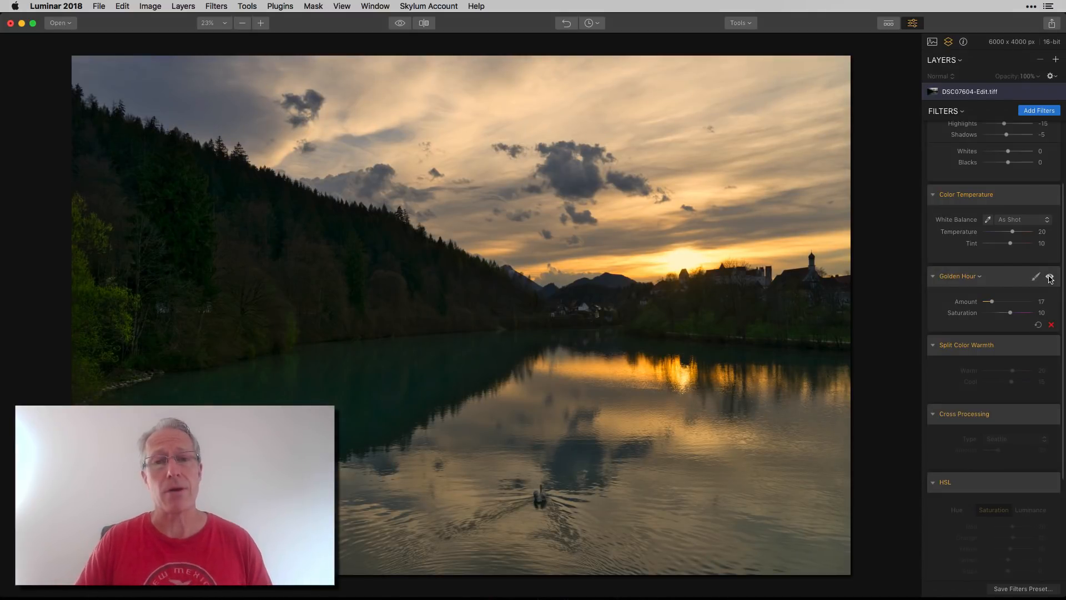
{"action": "left_click", "coordinate": [1049, 277]}
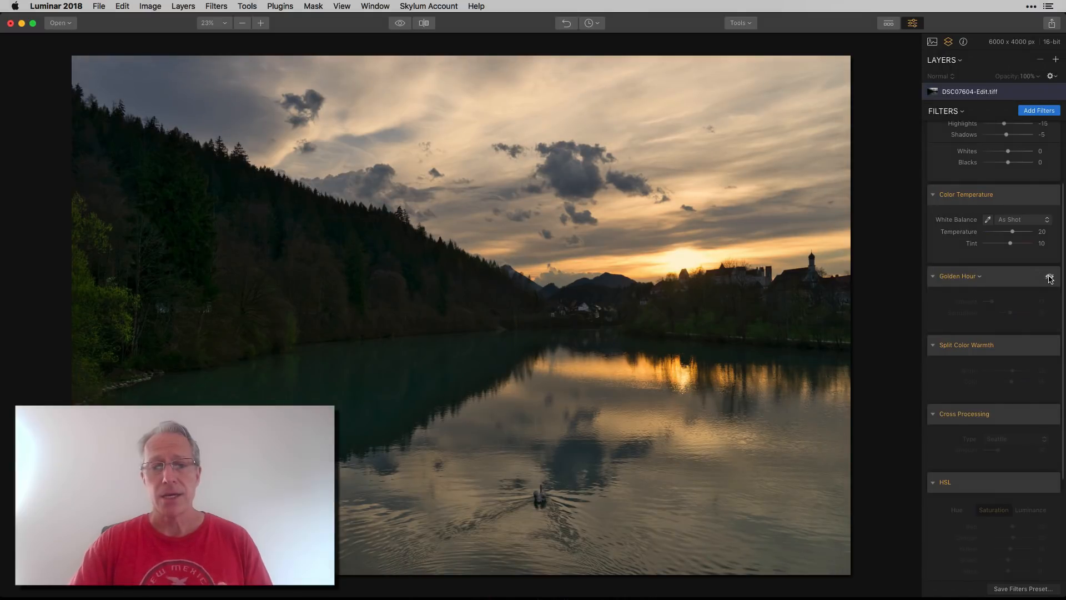
{"action": "left_click", "coordinate": [1050, 277]}
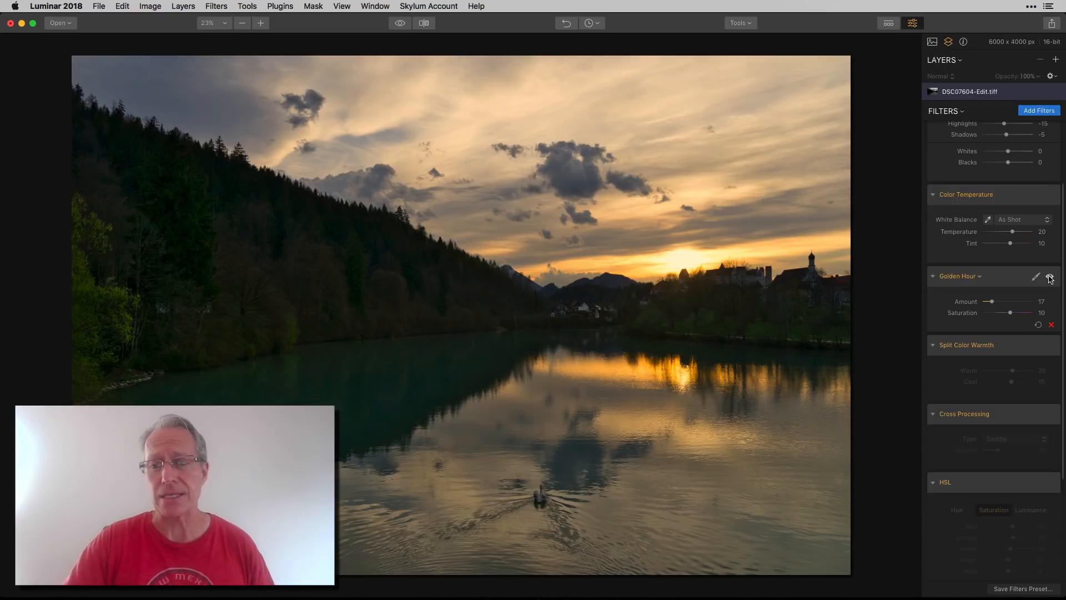
Enable the Split Color Warmth filter, comparing the photo with and without it
{"action": "scroll", "coordinate": [1036, 329], "scroll_direction": "down", "scroll_amount": 3}
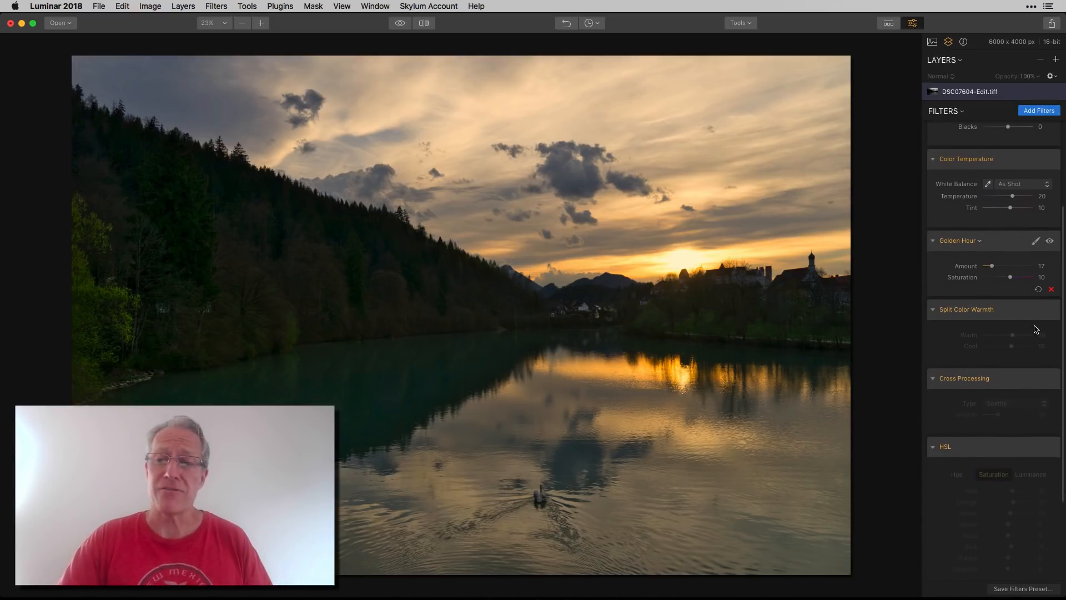
{"action": "scroll", "coordinate": [1036, 329], "scroll_direction": "down", "scroll_amount": 1}
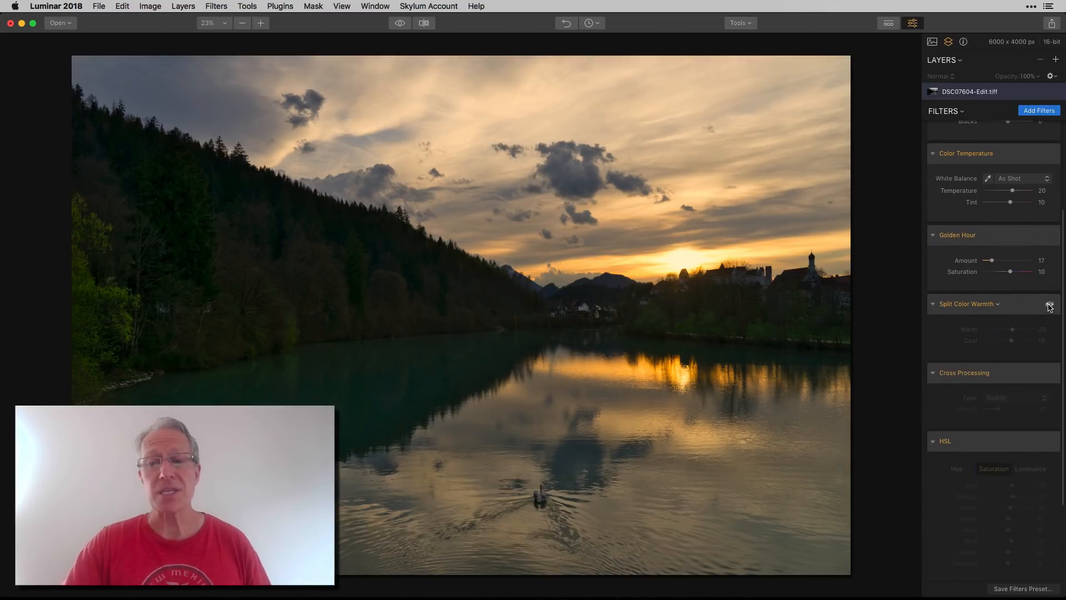
{"action": "left_click", "coordinate": [1049, 305]}
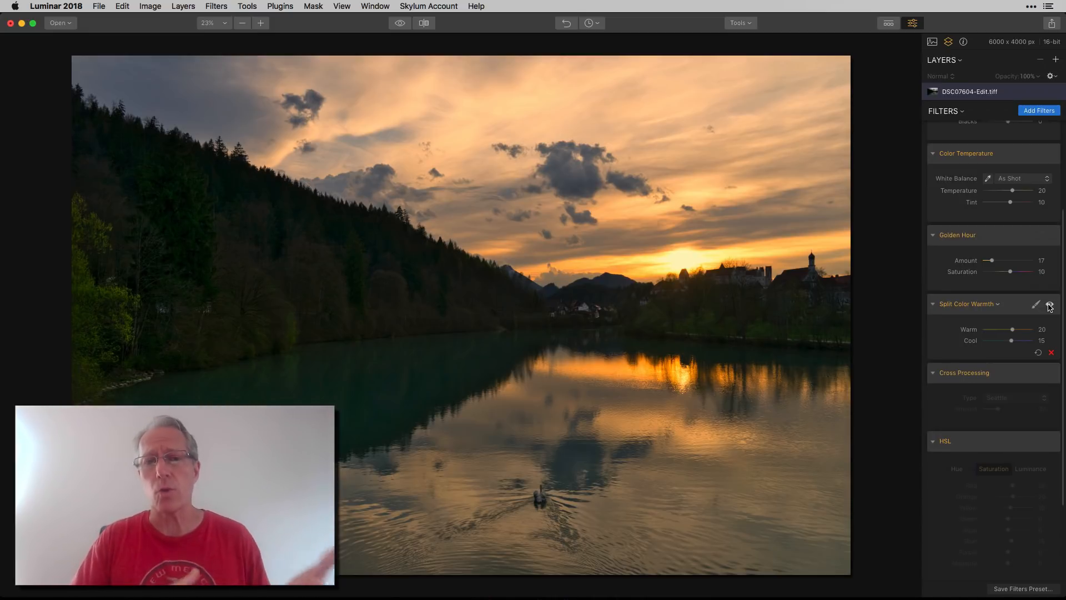
{"action": "left_click", "coordinate": [1050, 306]}
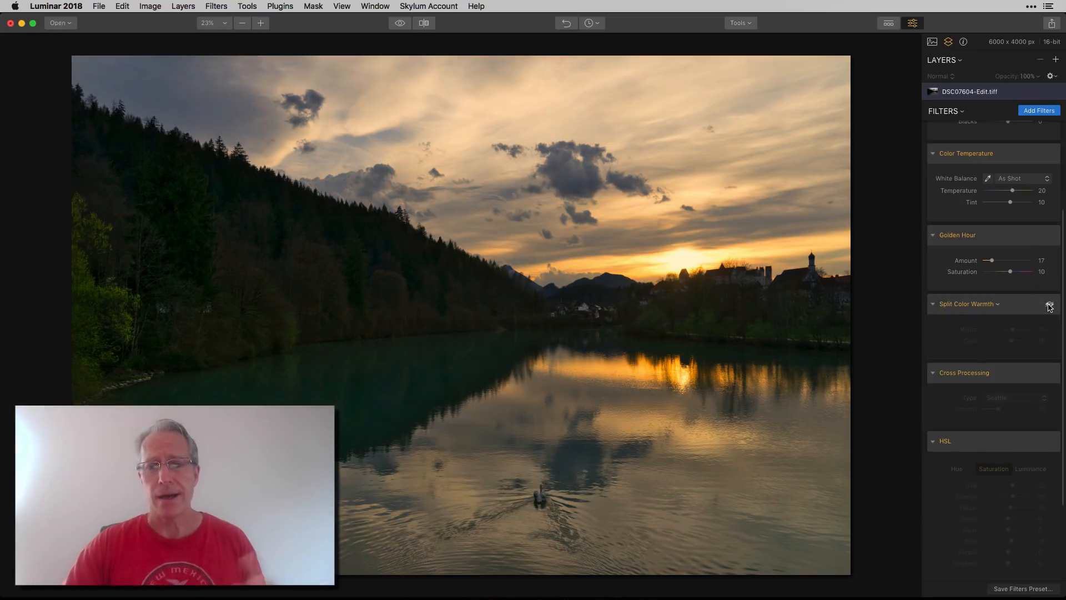
{"action": "left_click", "coordinate": [1050, 306]}
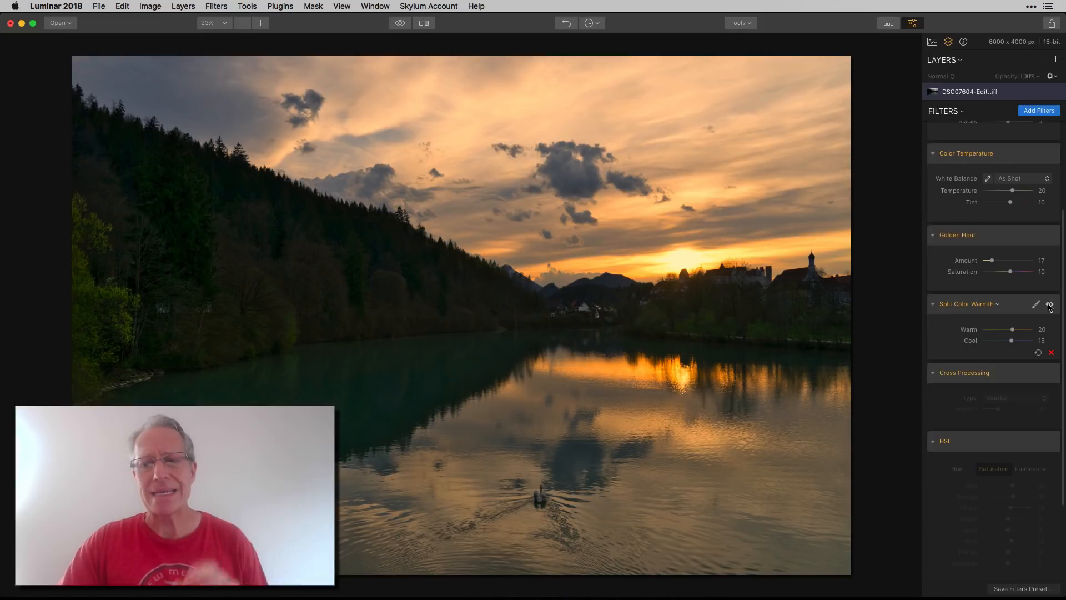
Enable the Cross Processing filter, comparing the photo with and without its color cast
{"action": "scroll", "coordinate": [1030, 336], "scroll_direction": "down", "scroll_amount": 2}
{"action": "scroll", "coordinate": [1030, 337], "scroll_direction": "down", "scroll_amount": 1}
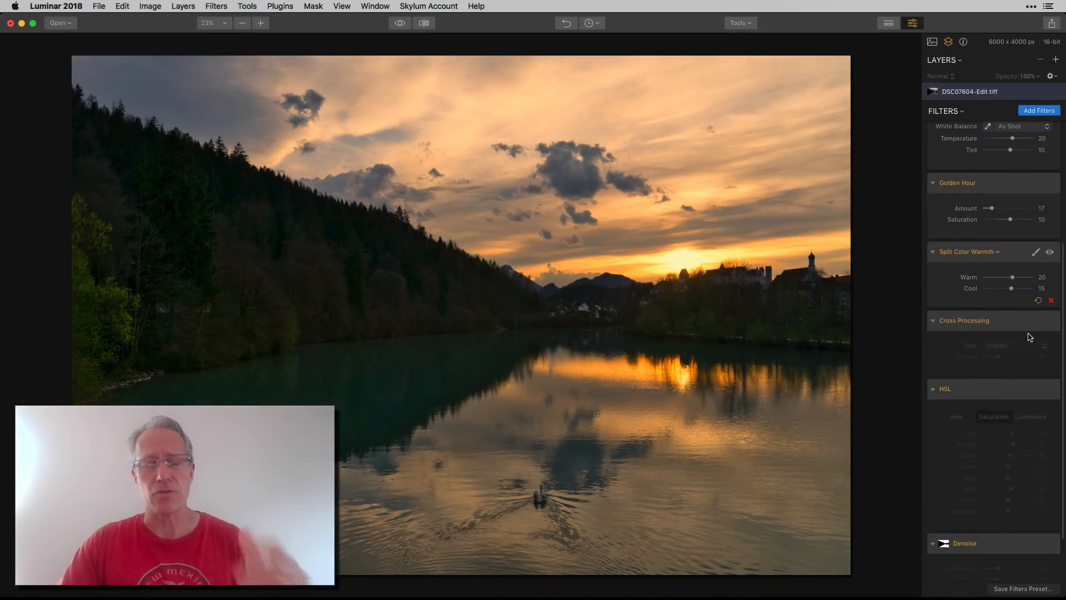
{"action": "scroll", "coordinate": [1030, 337], "scroll_direction": "down", "scroll_amount": 2}
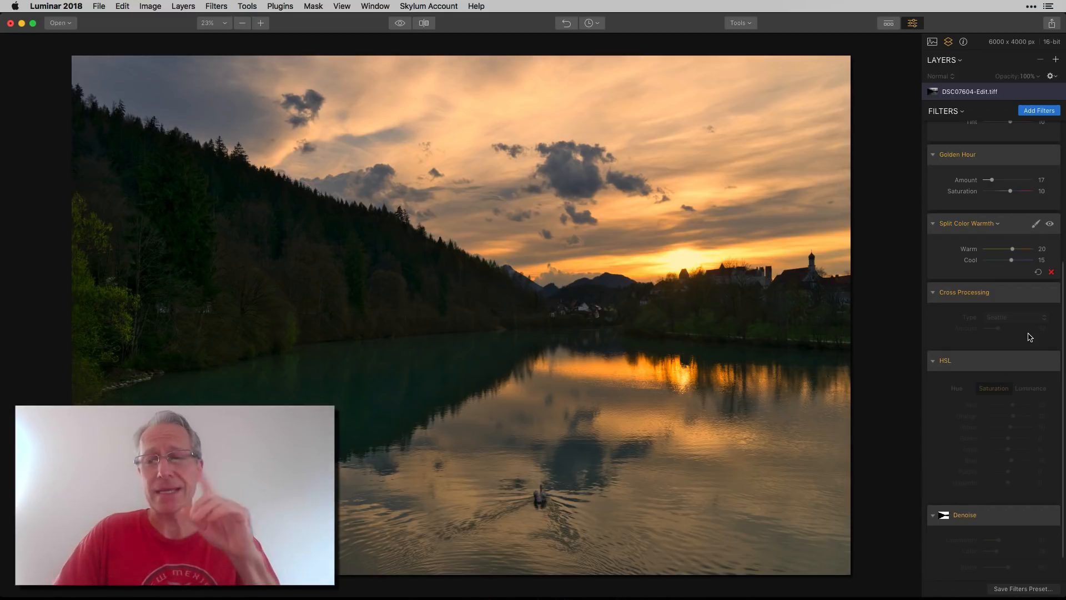
{"action": "left_click", "coordinate": [1050, 292]}
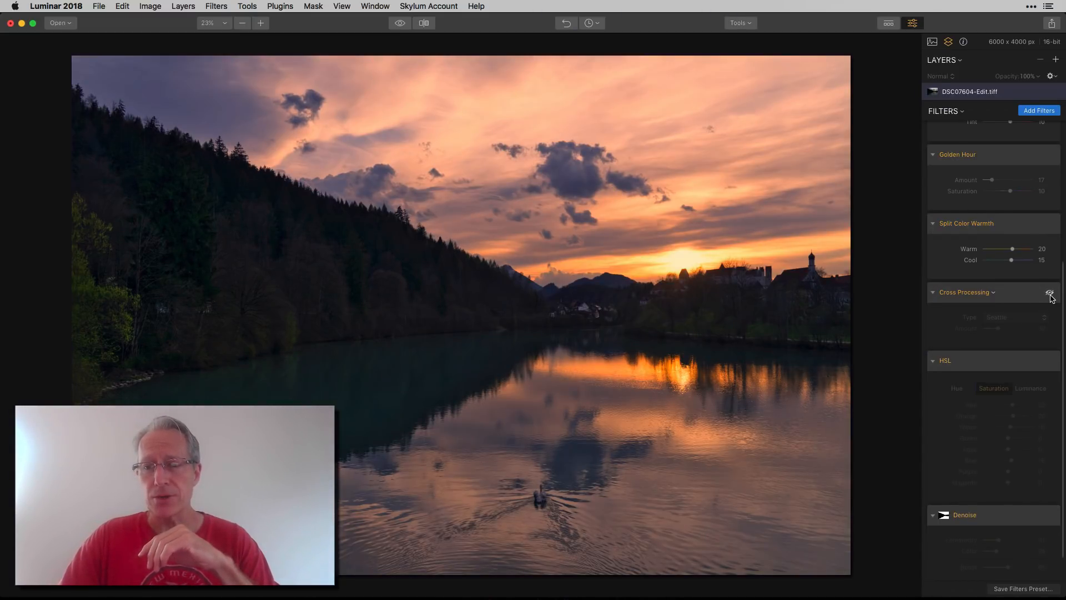
{"action": "left_click", "coordinate": [1050, 294]}
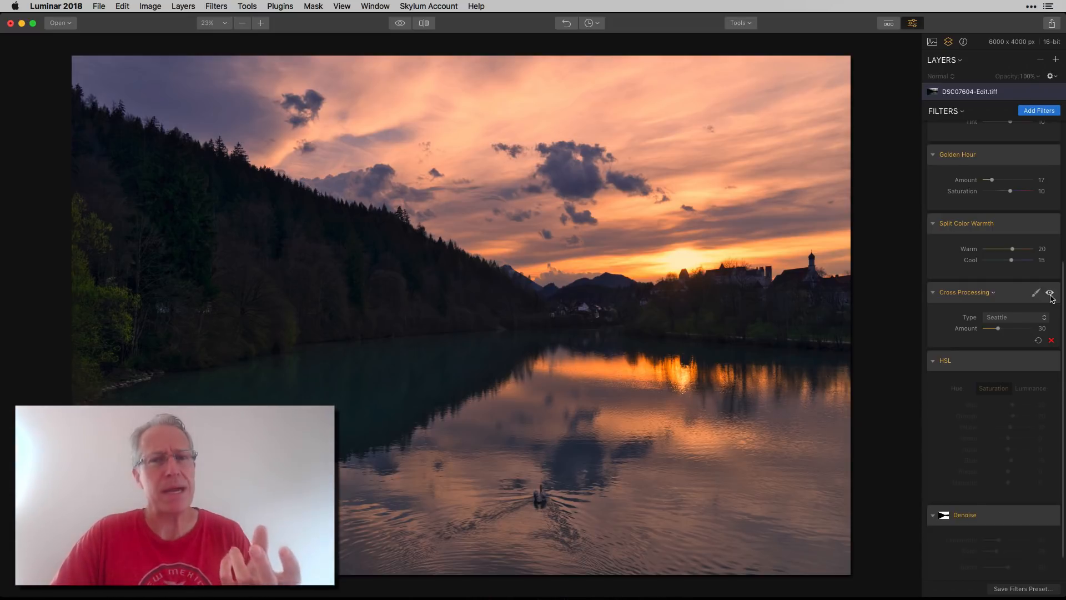
{"action": "left_click", "coordinate": [1051, 297]}
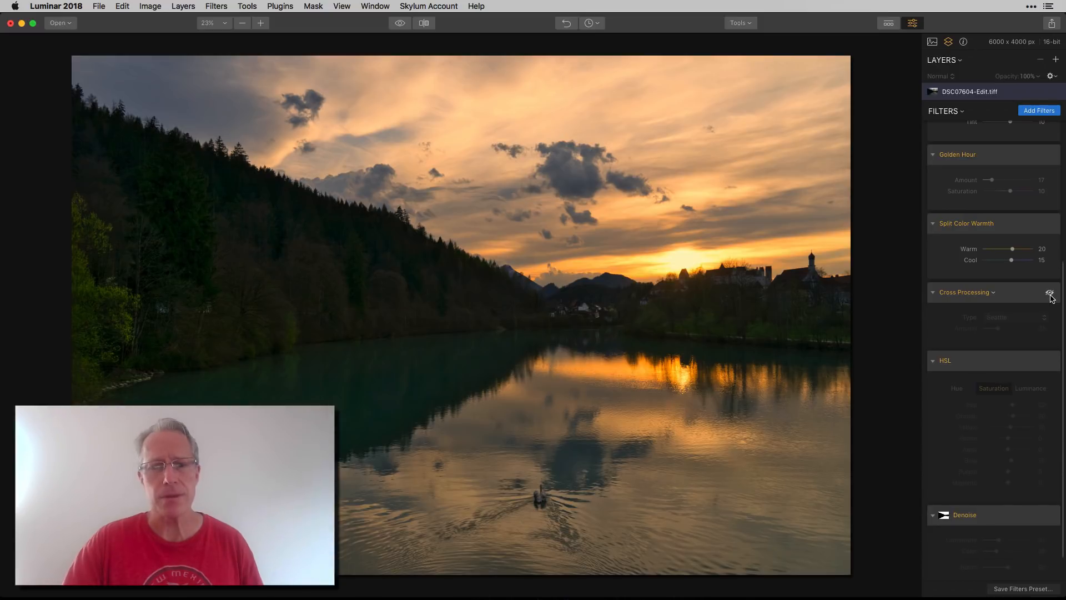
{"action": "left_click", "coordinate": [1051, 296]}
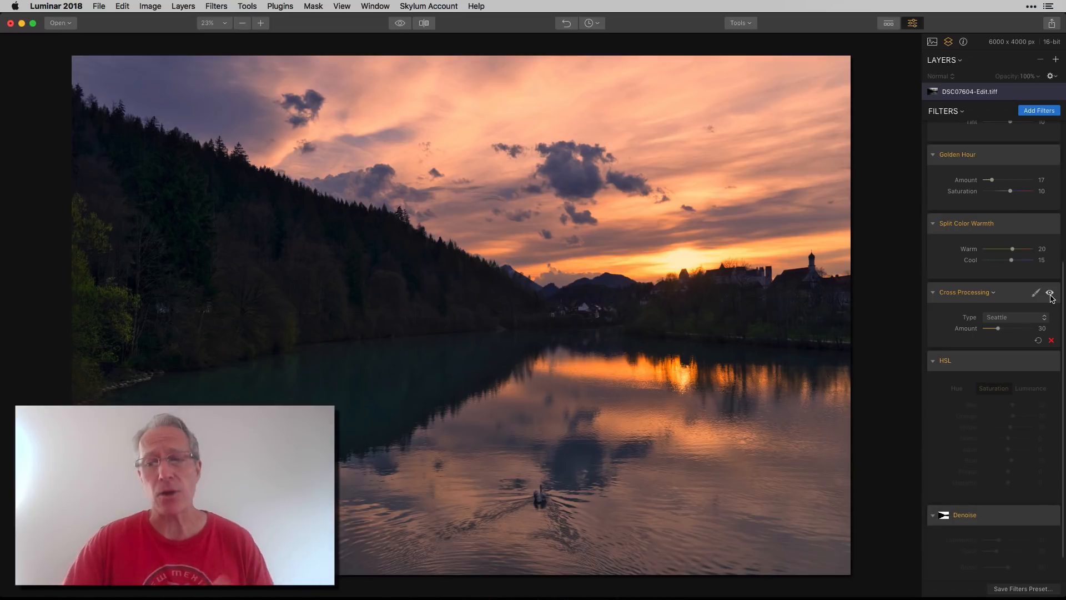
Try the Tokyo, Monterey, Dallas and Geneva types of Cross Processing, and return the type to Seattle
{"action": "scroll", "coordinate": [1008, 345], "scroll_direction": "down", "scroll_amount": 1}
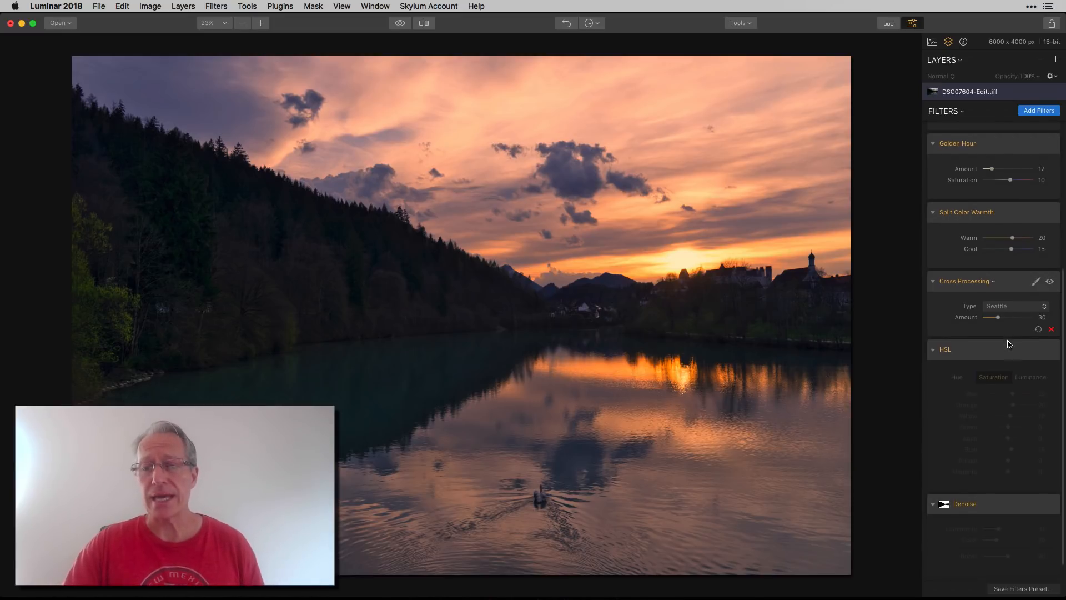
{"action": "left_click", "coordinate": [1011, 307]}
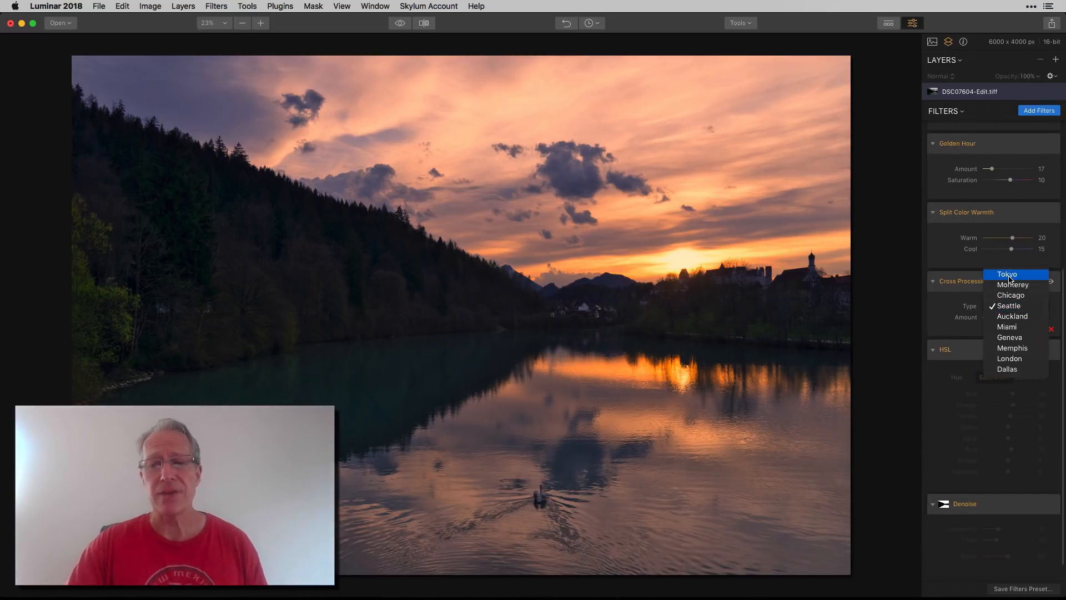
{"action": "left_click", "coordinate": [1009, 276]}
{"action": "left_click", "coordinate": [1011, 306]}
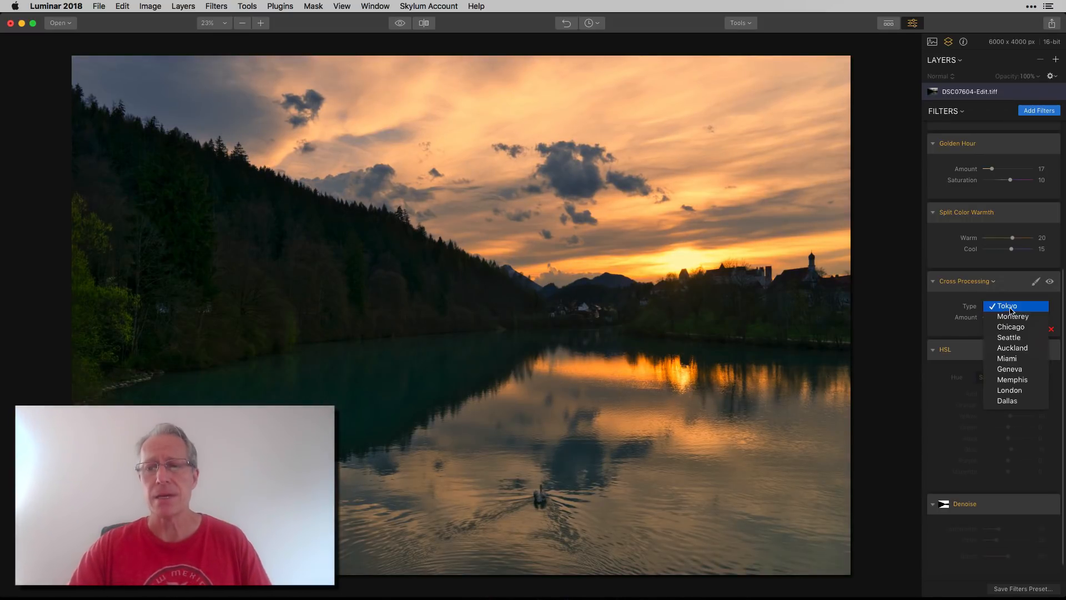
{"action": "left_click", "coordinate": [1011, 318]}
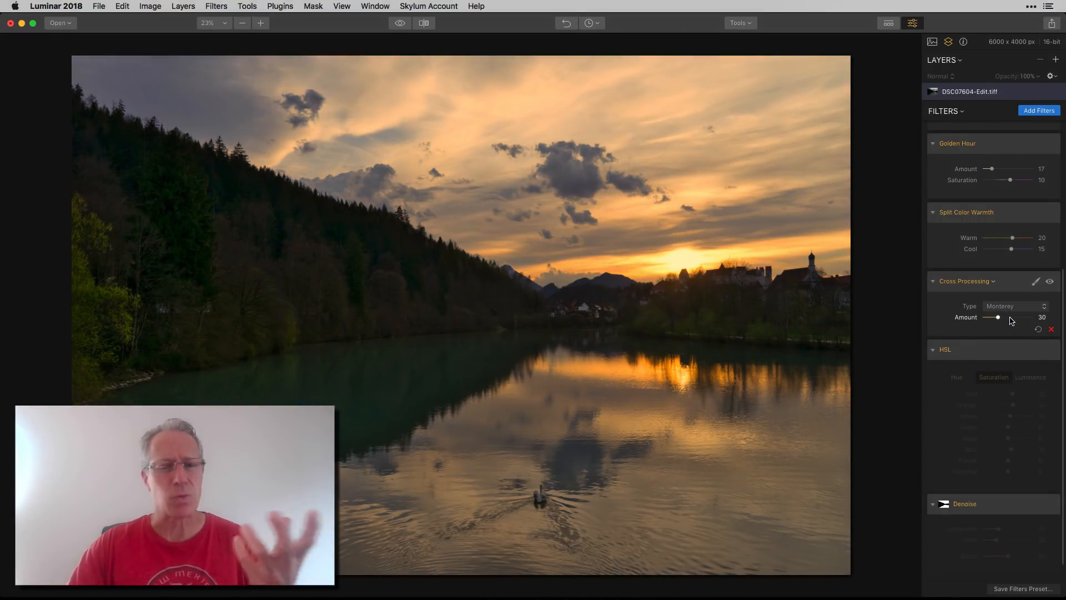
{"action": "left_click", "coordinate": [1012, 307]}
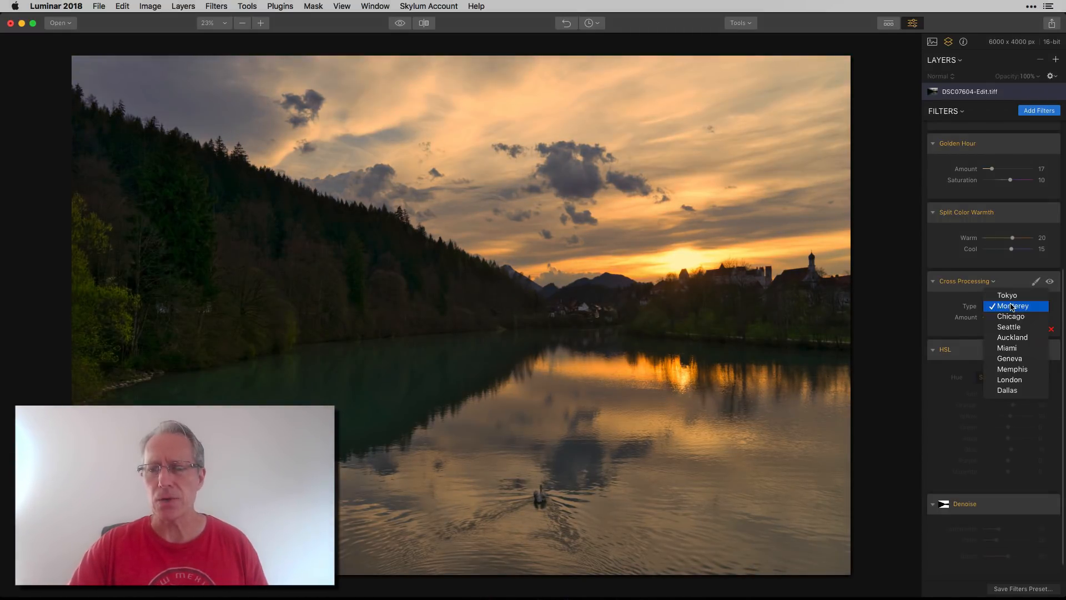
{"action": "left_click", "coordinate": [1002, 390]}
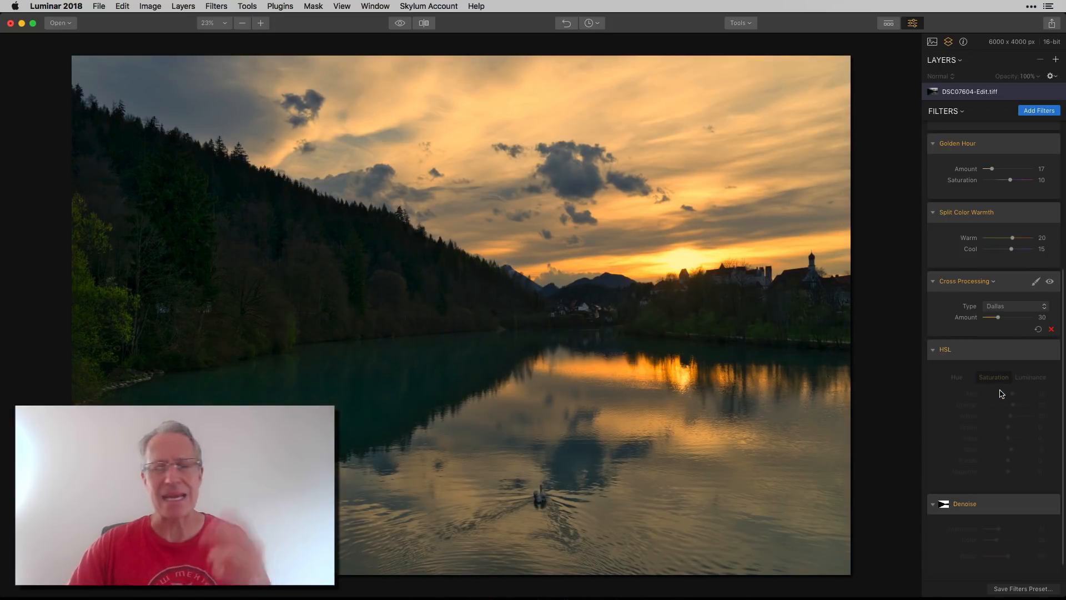
{"action": "left_click", "coordinate": [1007, 307]}
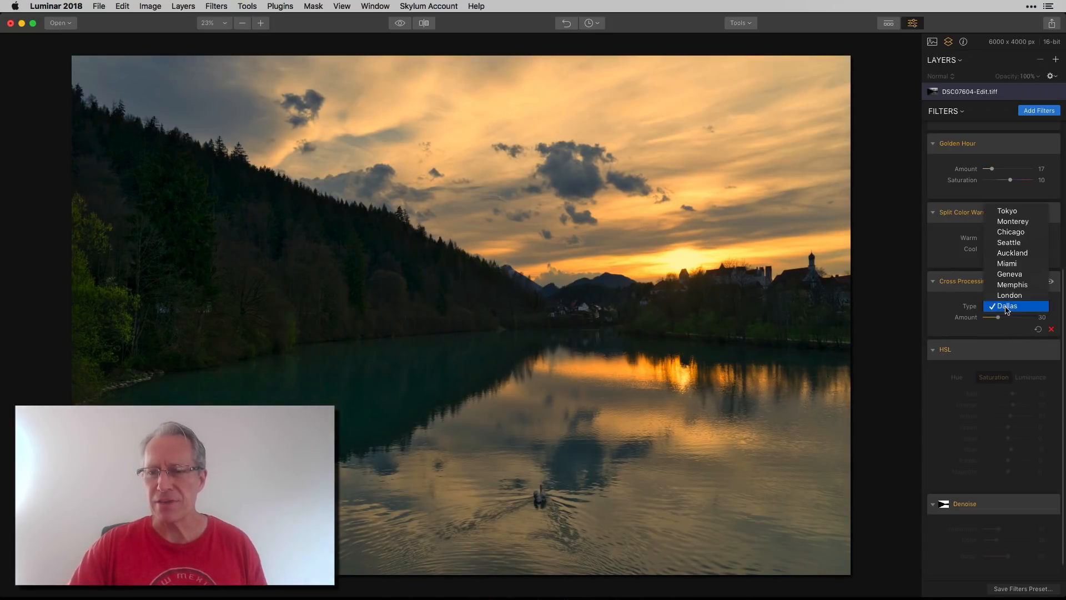
{"action": "left_click", "coordinate": [1009, 275]}
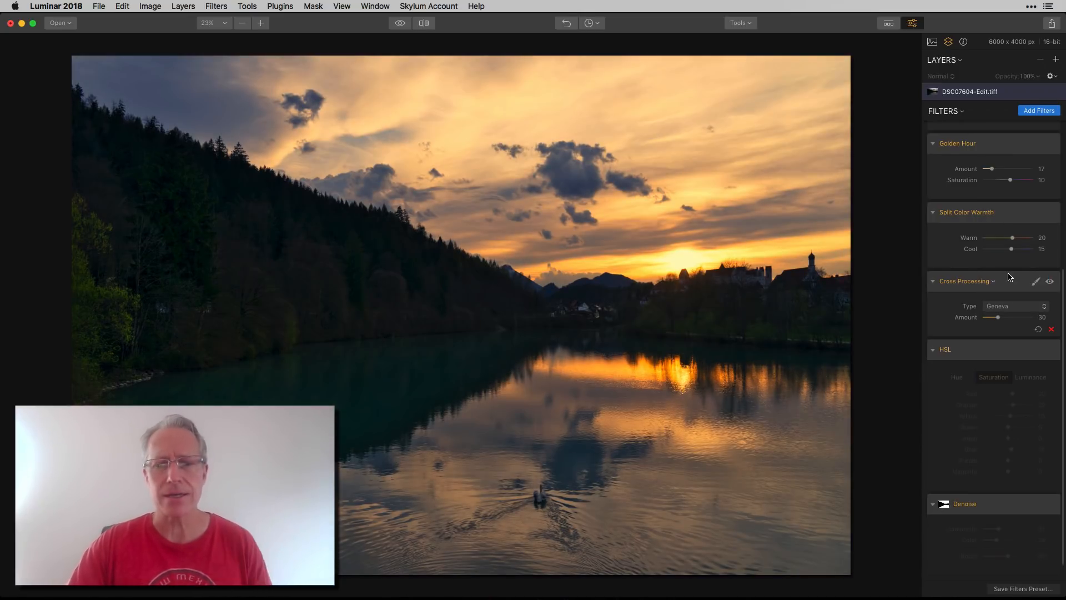
{"action": "left_click", "coordinate": [1014, 307]}
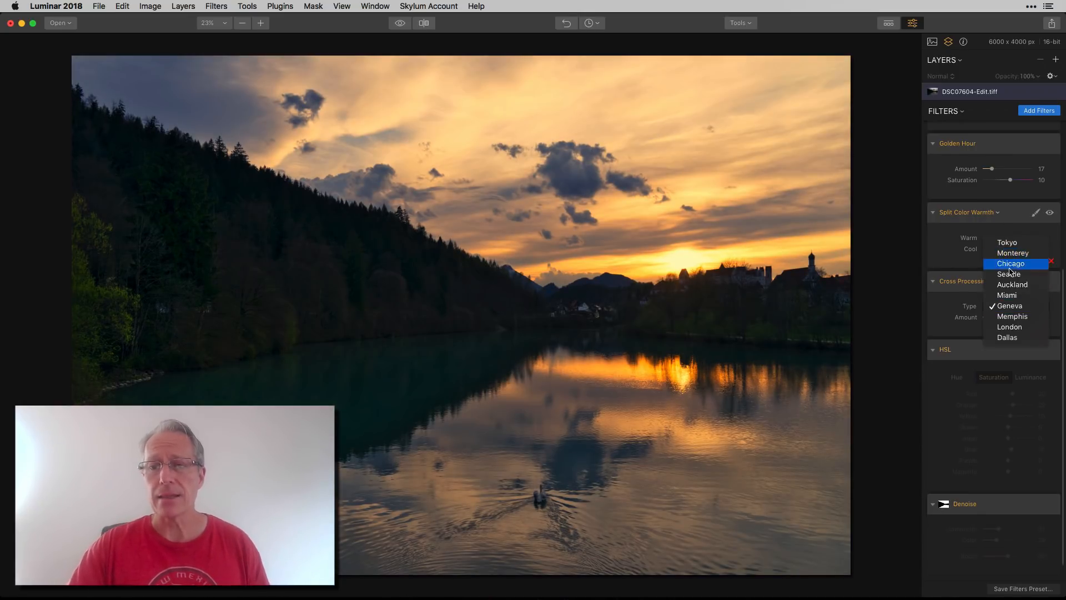
{"action": "left_click", "coordinate": [1009, 274]}
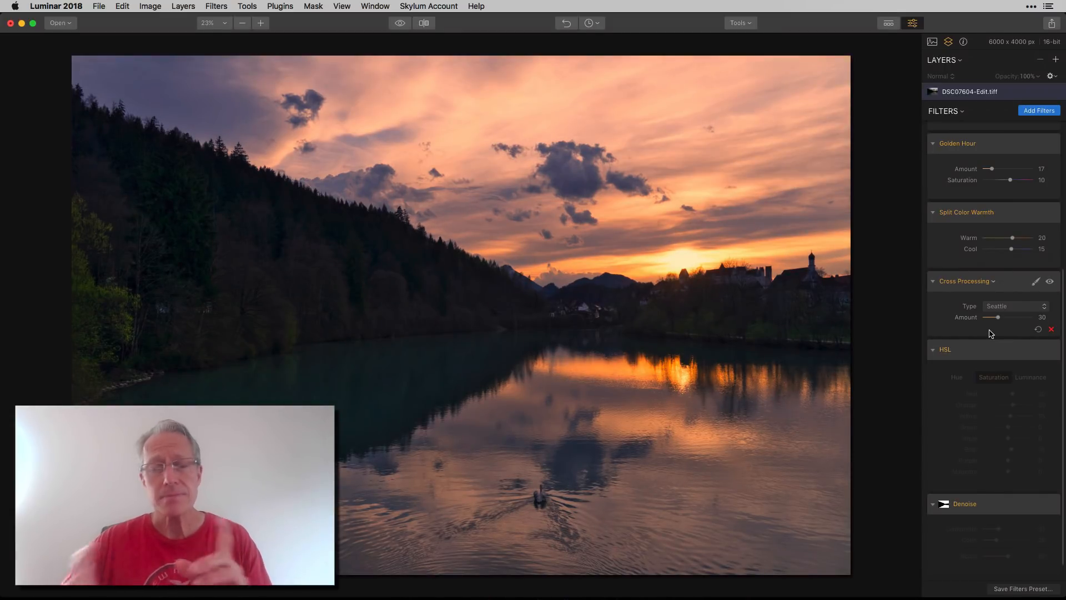
Try the Cross Processing amount at full strength, and set it to 35
{"action": "left_click_drag", "start_coordinate": [998, 317], "coordinate": [1039, 315]}
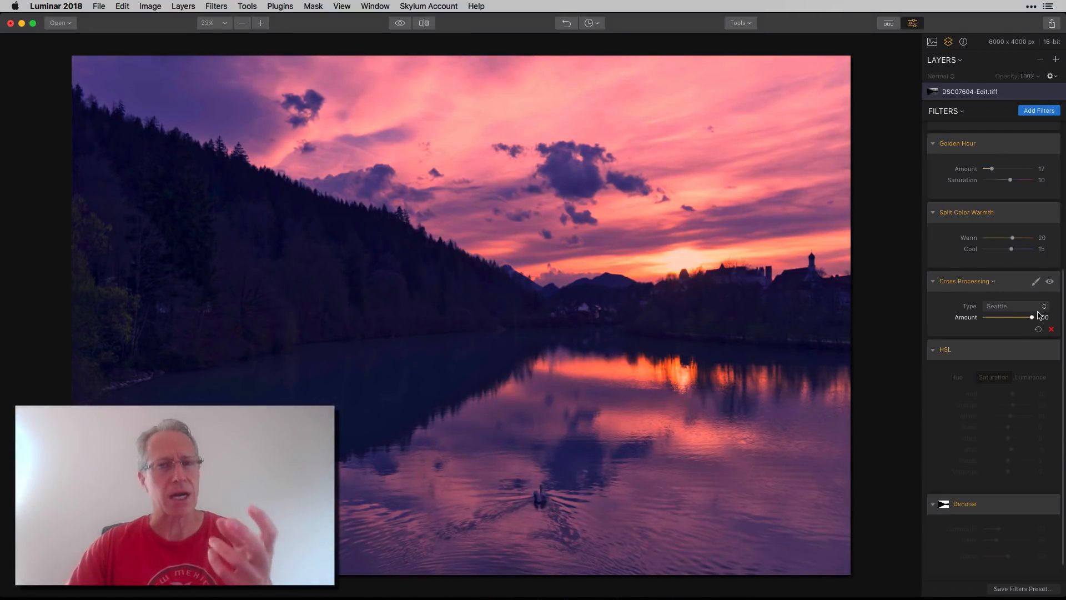
{"action": "left_click_drag", "start_coordinate": [1039, 315], "coordinate": [1002, 322]}
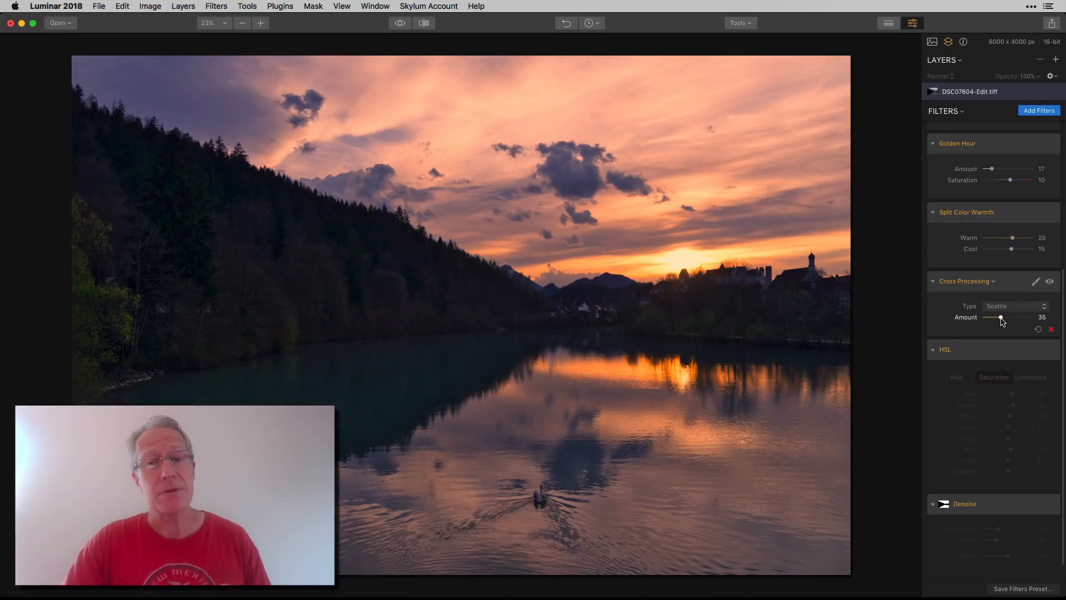
Compare the photo with and without Cross Processing, and check it against the original in a before/after split
{"action": "left_click", "coordinate": [1049, 283]}
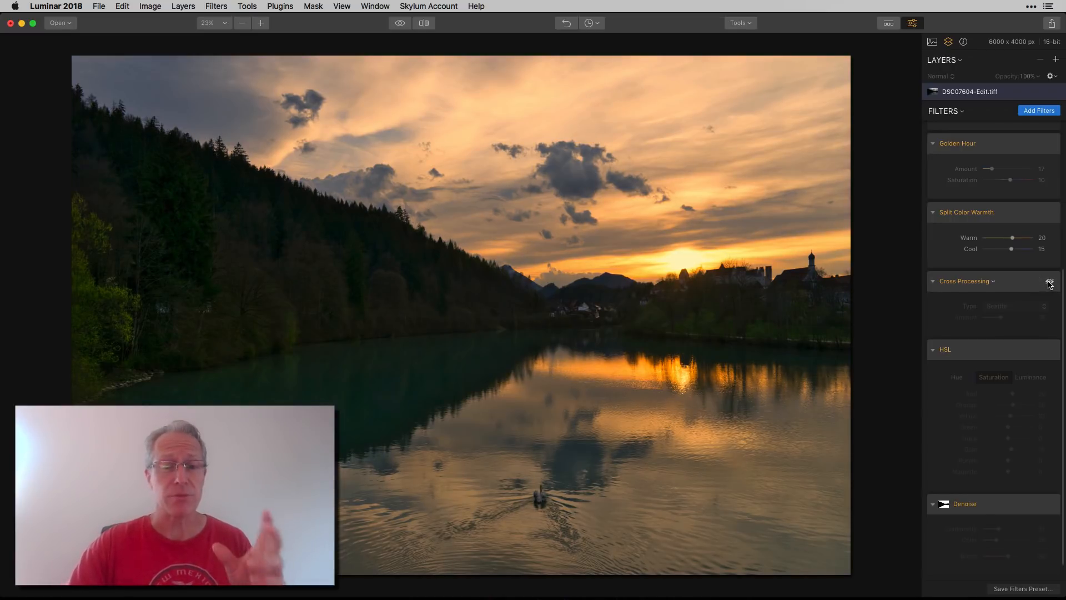
{"action": "left_click", "coordinate": [1049, 283]}
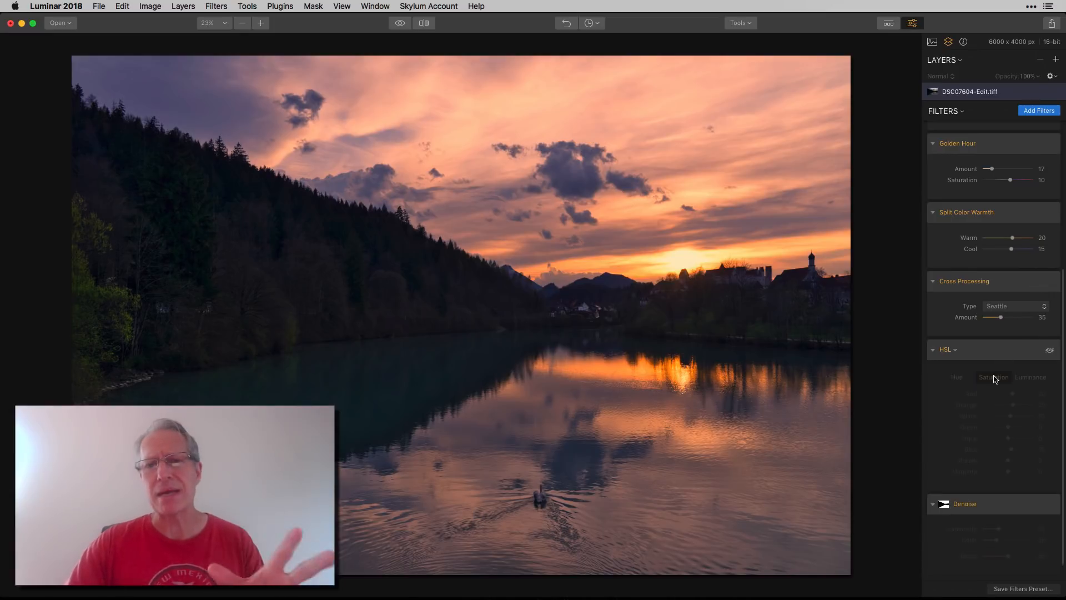
{"action": "left_click", "coordinate": [424, 25]}
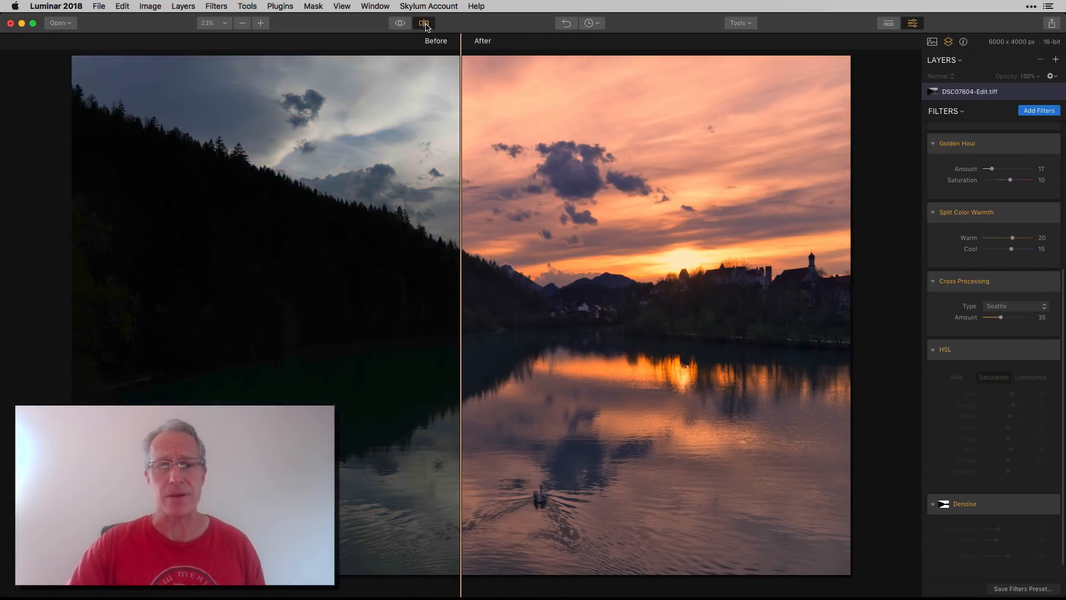
{"action": "left_click", "coordinate": [424, 25]}
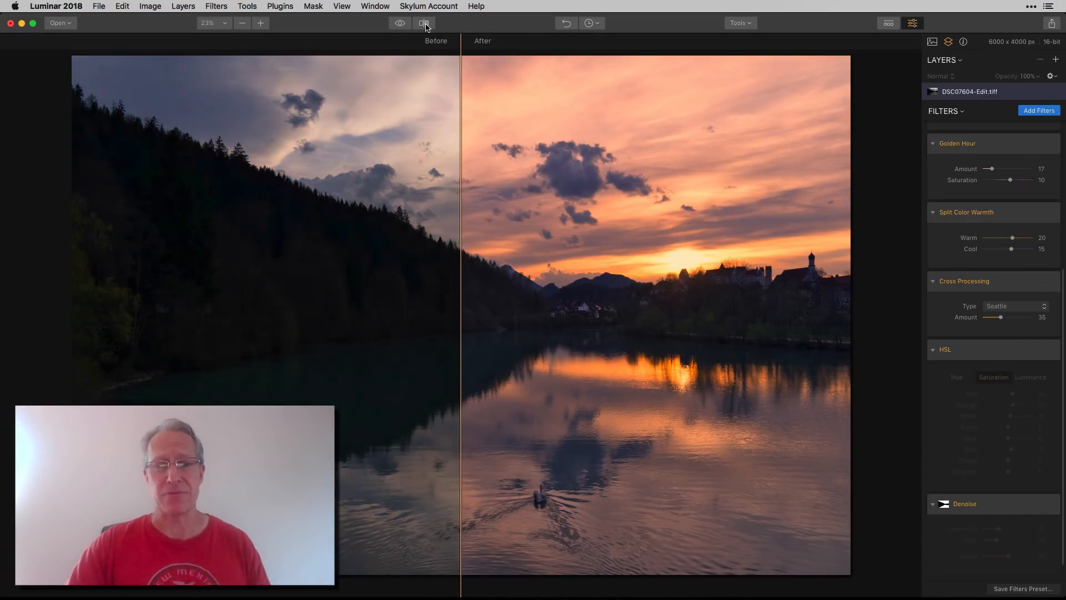
{"action": "left_click", "coordinate": [400, 24]}
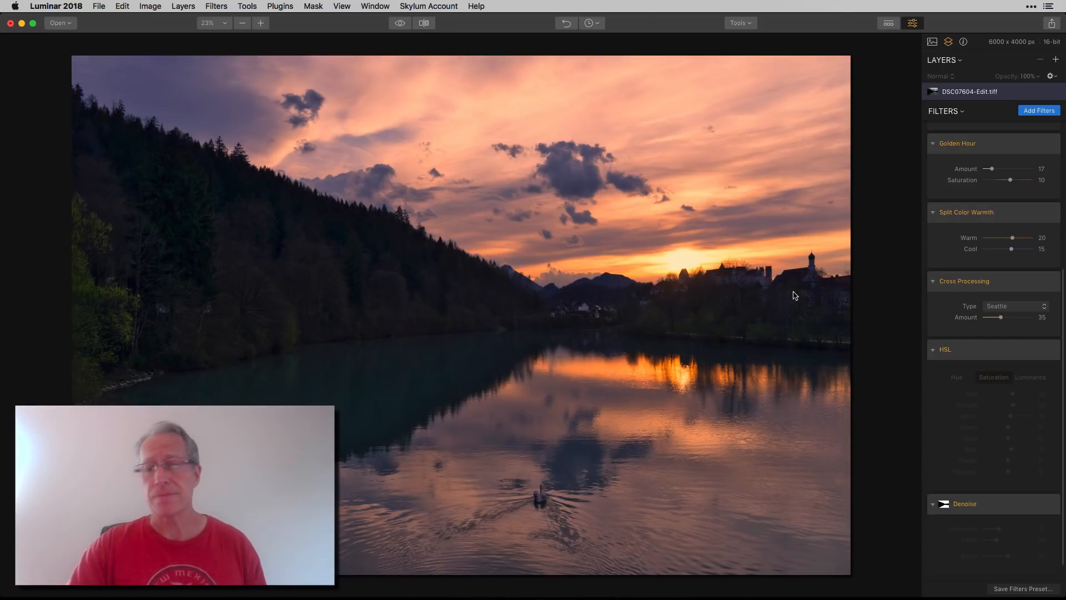
Enable the HSL filter, comparing the photo with and without it, and enable the Denoise filter
{"action": "scroll", "coordinate": [964, 384], "scroll_direction": "down", "scroll_amount": 1}
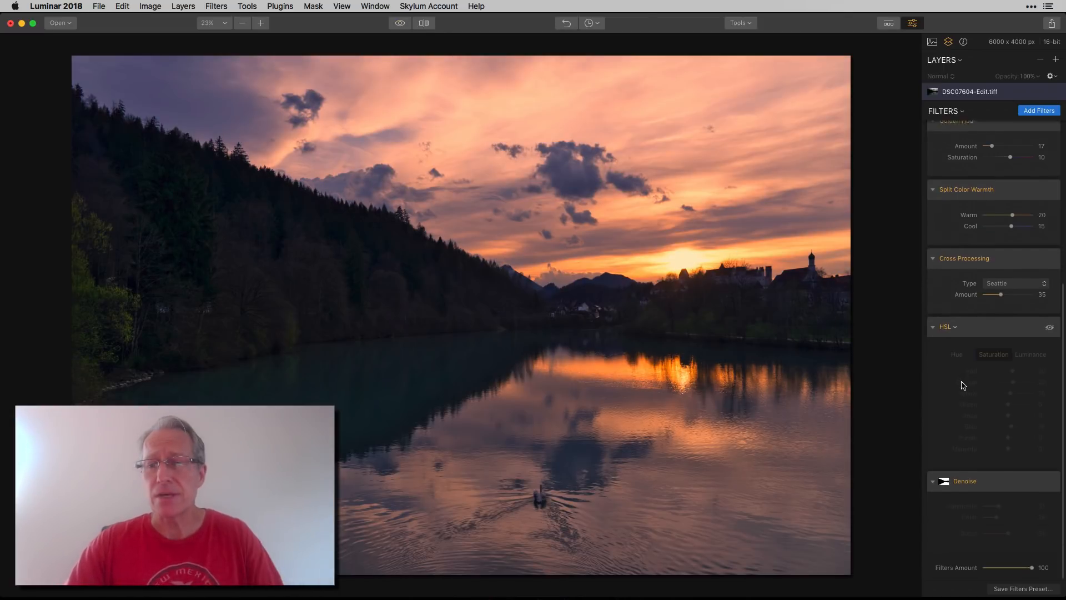
{"action": "left_click", "coordinate": [1050, 328]}
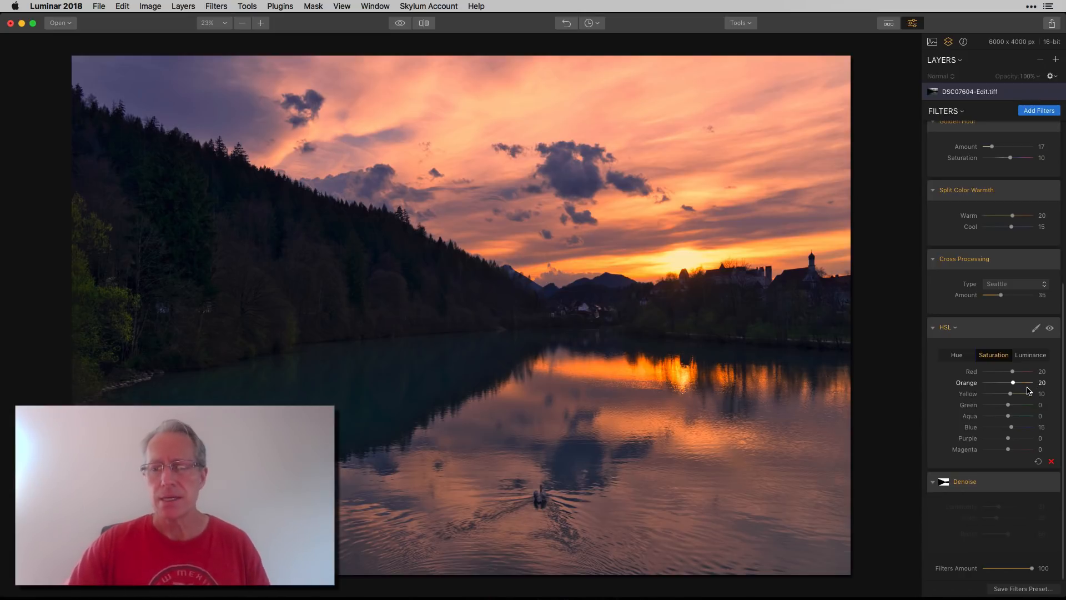
{"action": "left_click", "coordinate": [1049, 328]}
{"action": "left_click", "coordinate": [1049, 328]}
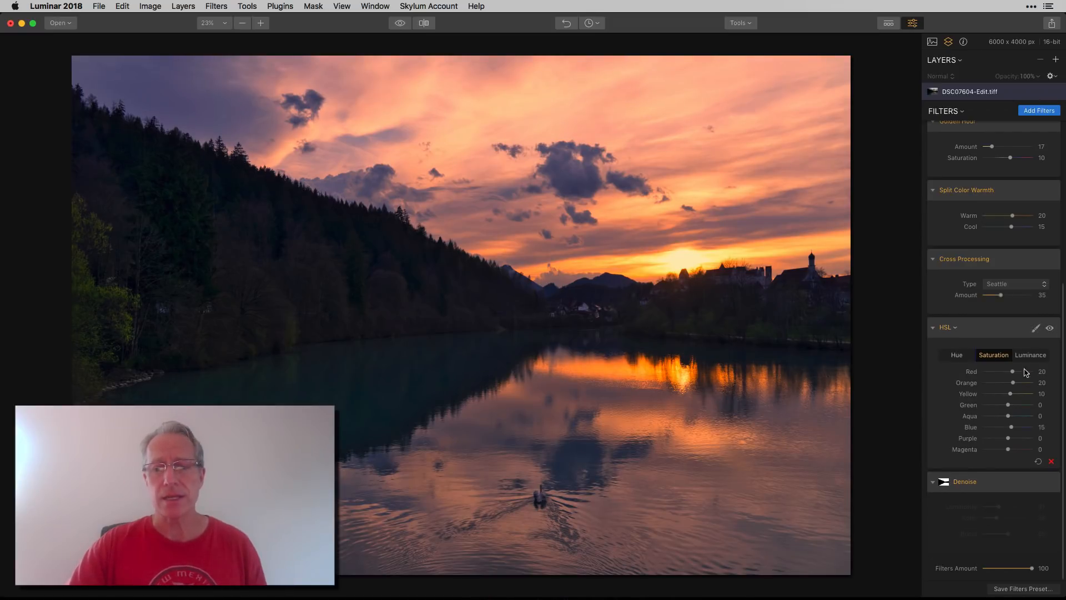
{"action": "left_click", "coordinate": [1046, 483]}
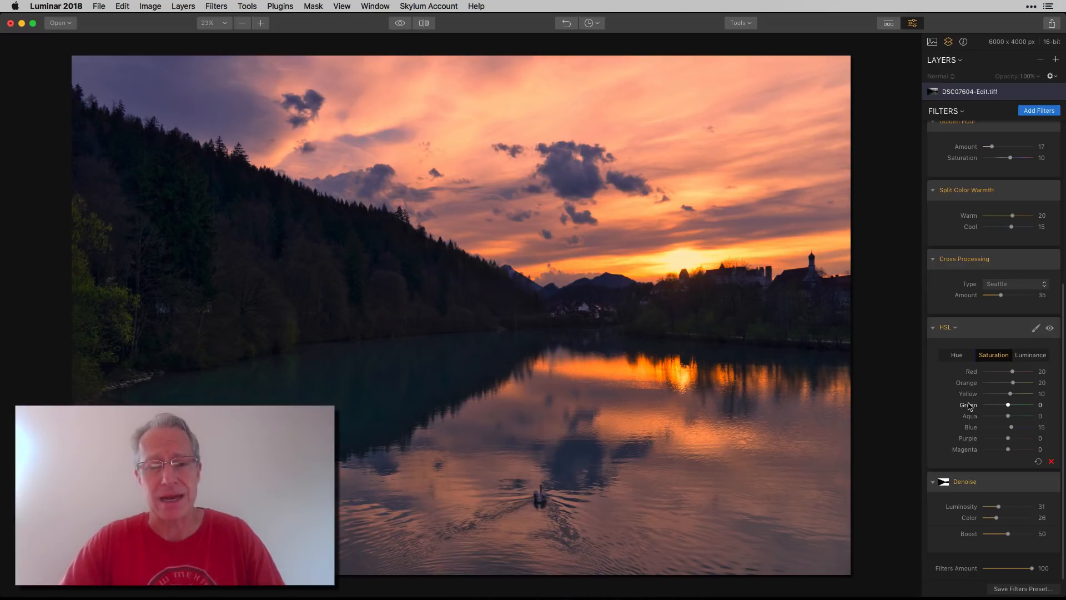
Switch Cross Processing off and back on to judge its effect with the HSL and Denoise filters enabled
{"action": "scroll", "coordinate": [971, 385], "scroll_direction": "up", "scroll_amount": 3}
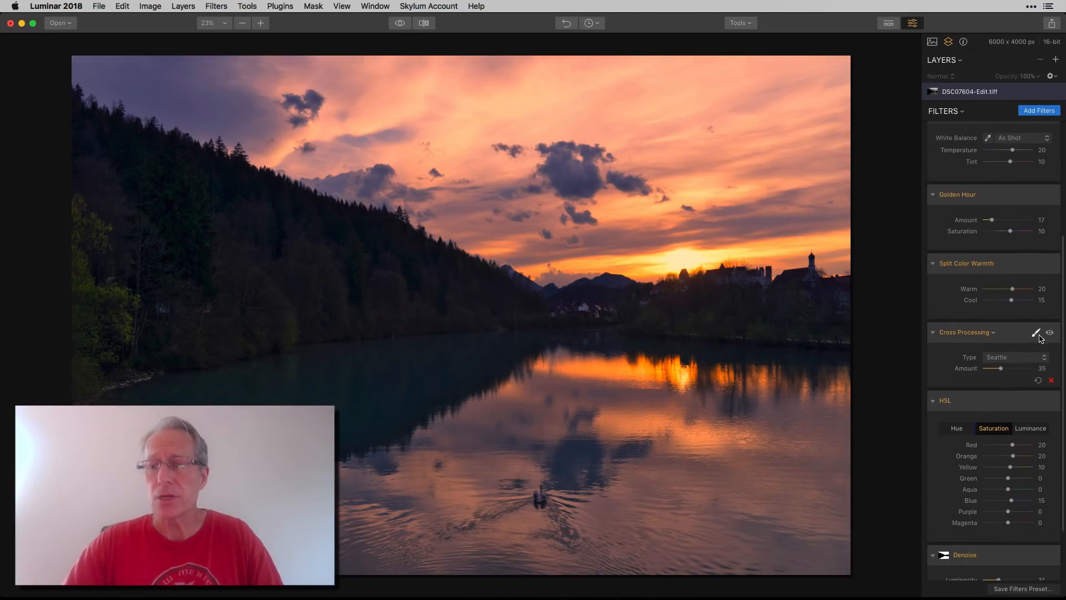
{"action": "left_click", "coordinate": [1051, 332]}
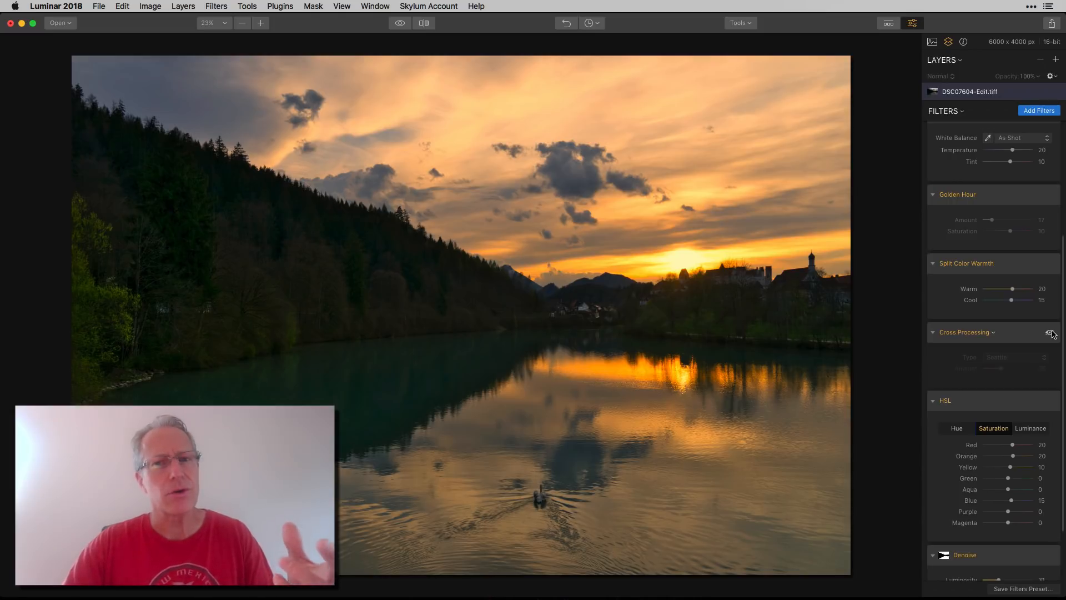
{"action": "left_click", "coordinate": [1050, 332]}
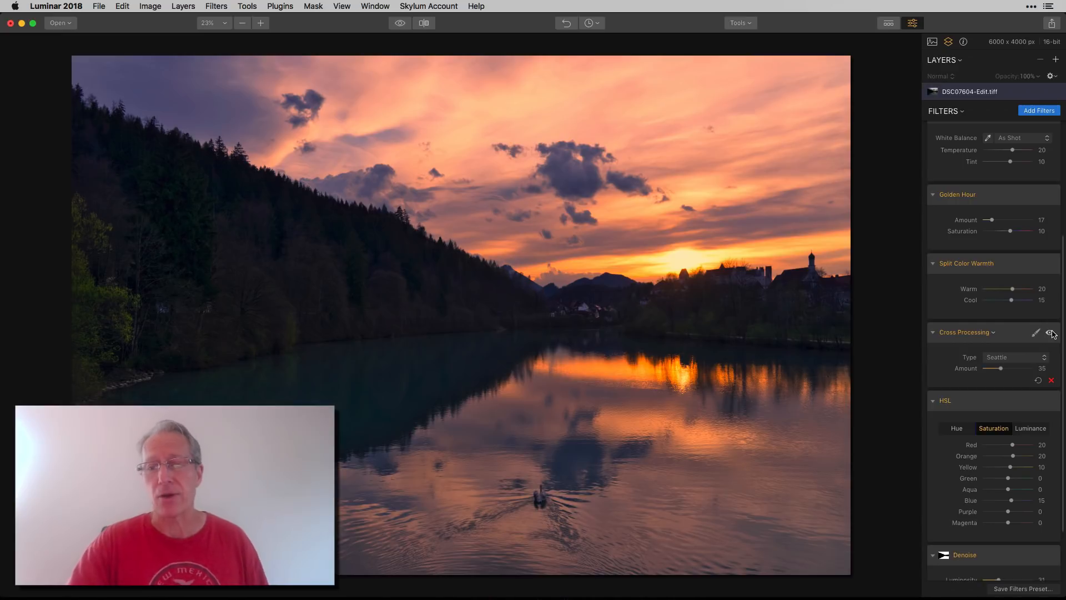
Compare the whole enhanced photo with the original in a before/after split, shift the divider toward the hillside, and close the comparison
{"action": "left_click", "coordinate": [399, 25]}
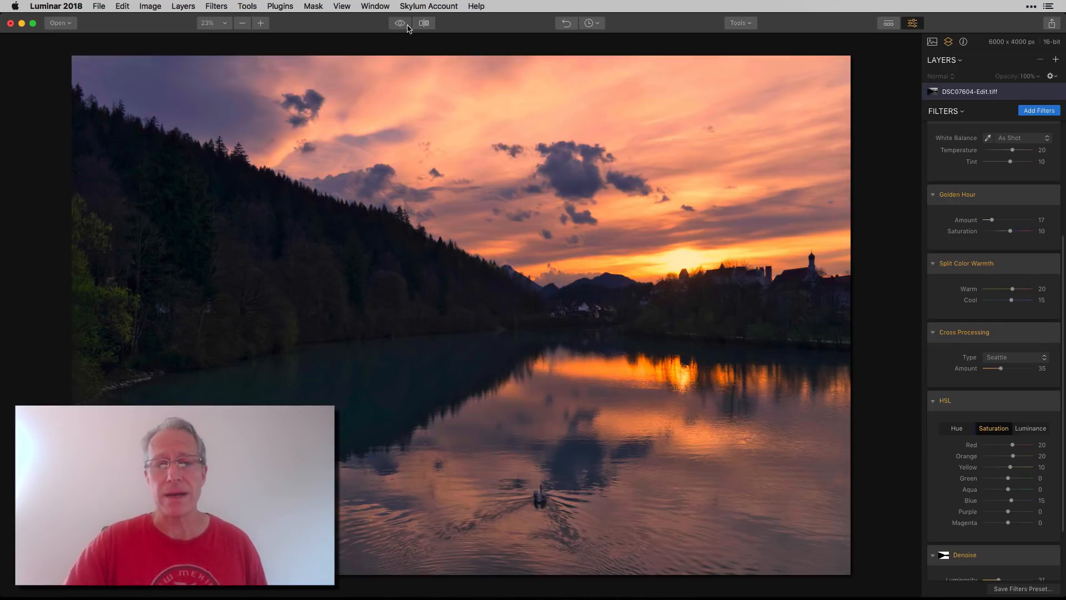
{"action": "left_click", "coordinate": [423, 23]}
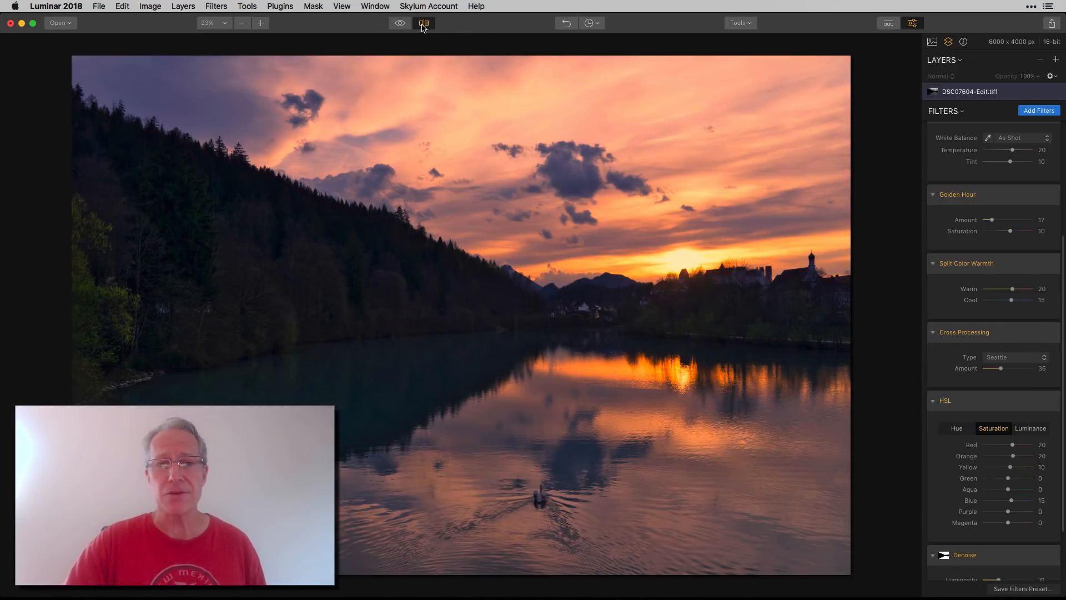
{"action": "left_click", "coordinate": [457, 95]}
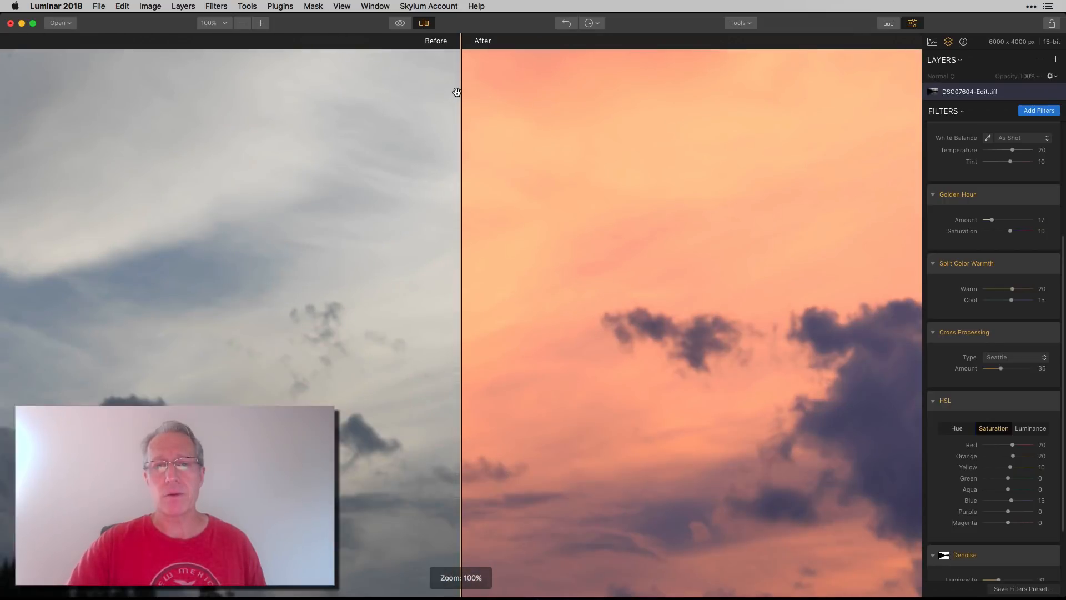
{"action": "left_click", "coordinate": [221, 23]}
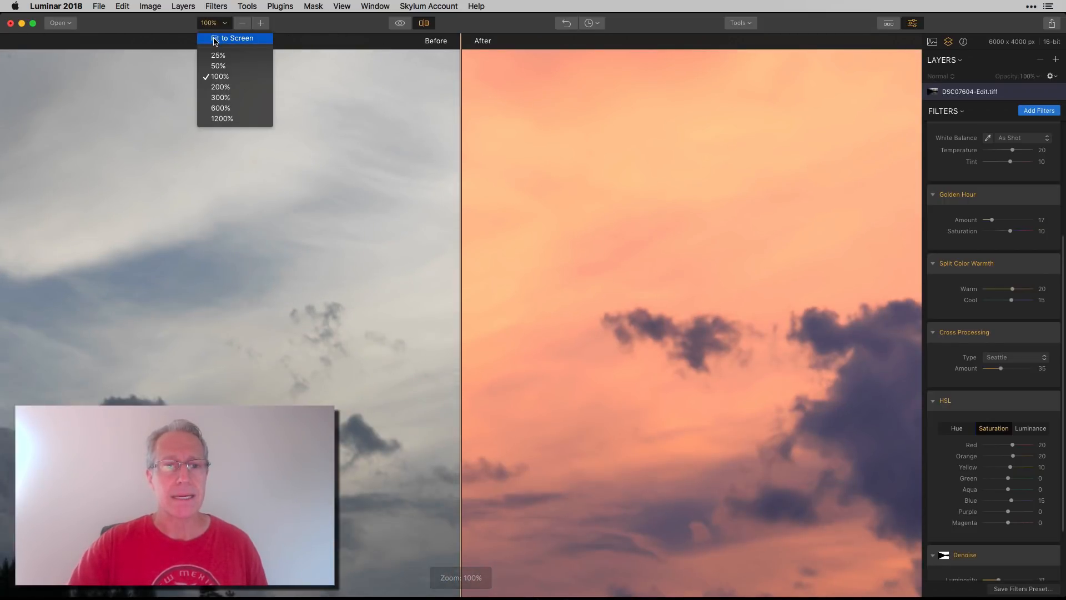
{"action": "left_click", "coordinate": [227, 37]}
{"action": "left_click_drag", "start_coordinate": [461, 131], "coordinate": [423, 111]}
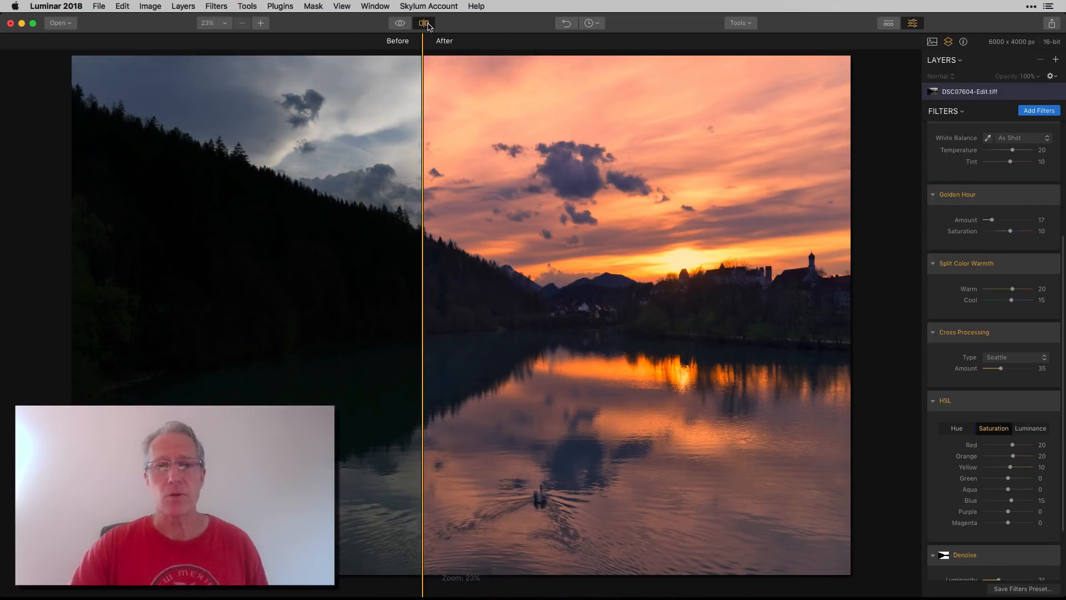
{"action": "left_click", "coordinate": [425, 23]}
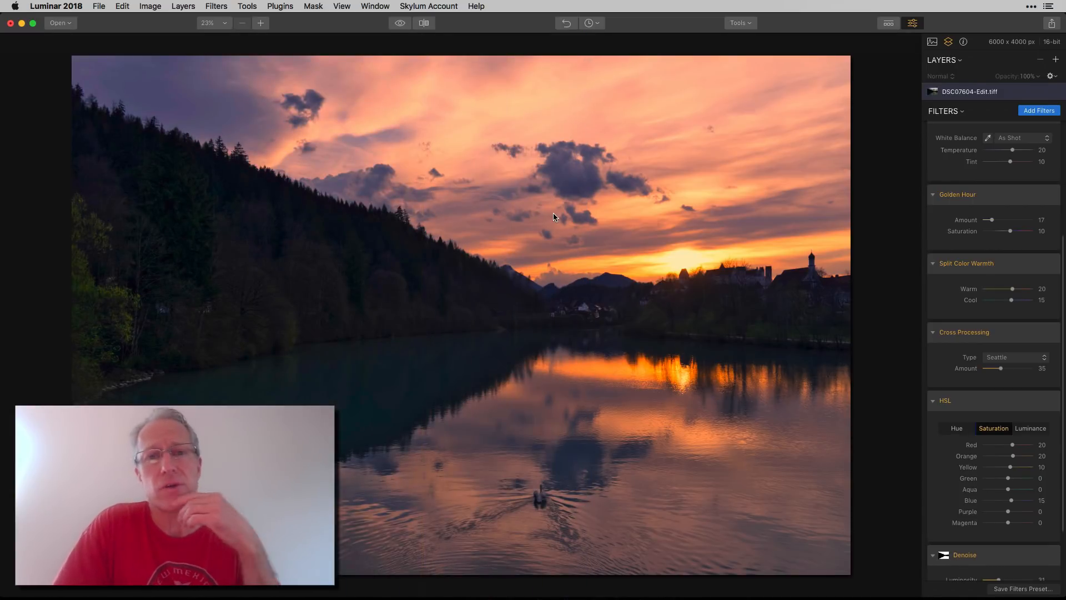